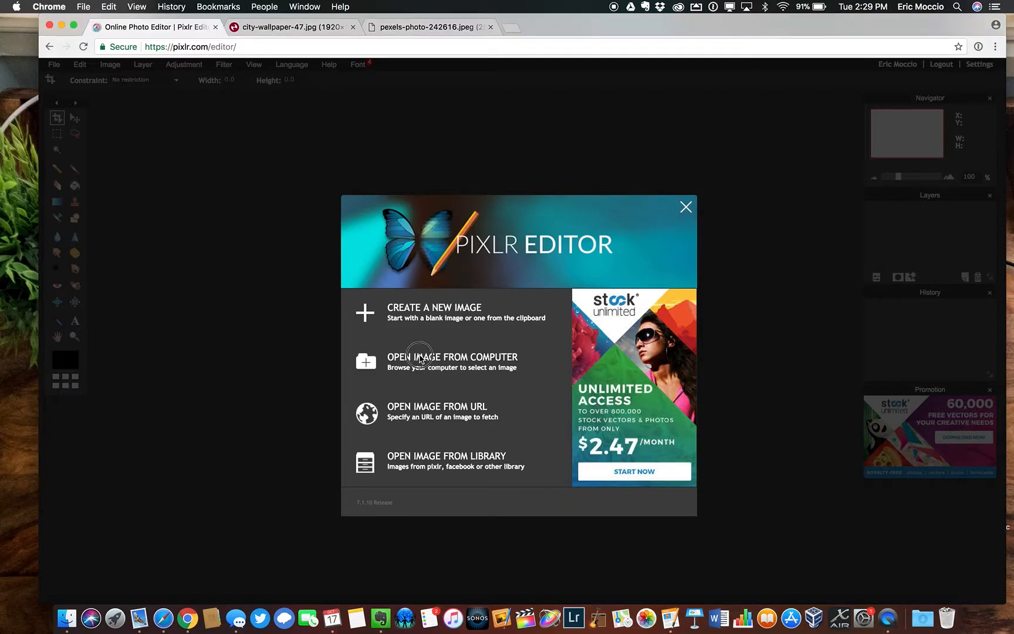
Open the image IMG_2508.JPG from the computer's Desktop folder
left_click(391, 362)
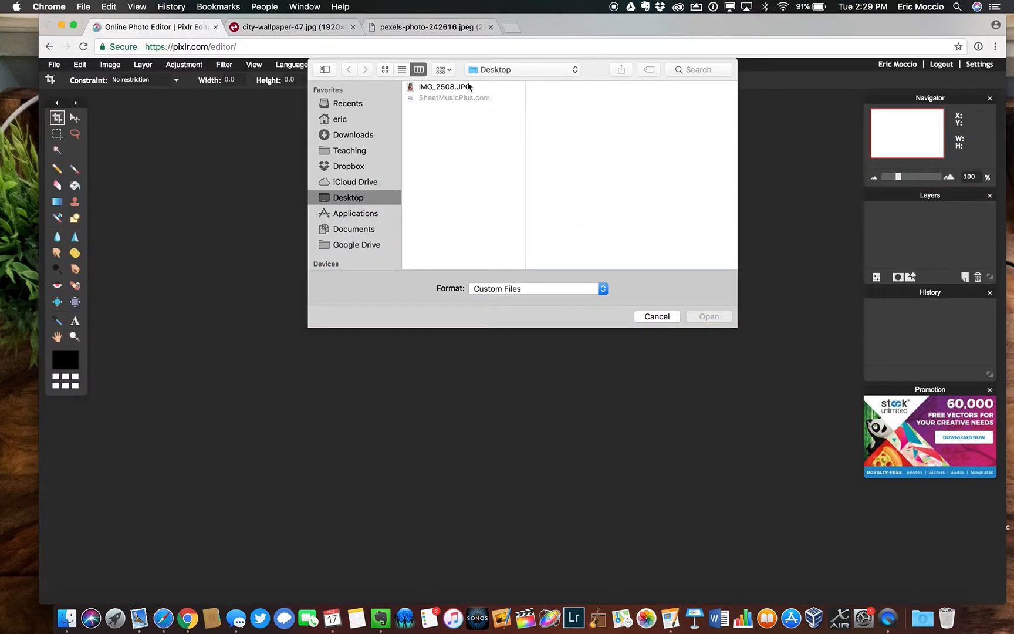
left_click(463, 87)
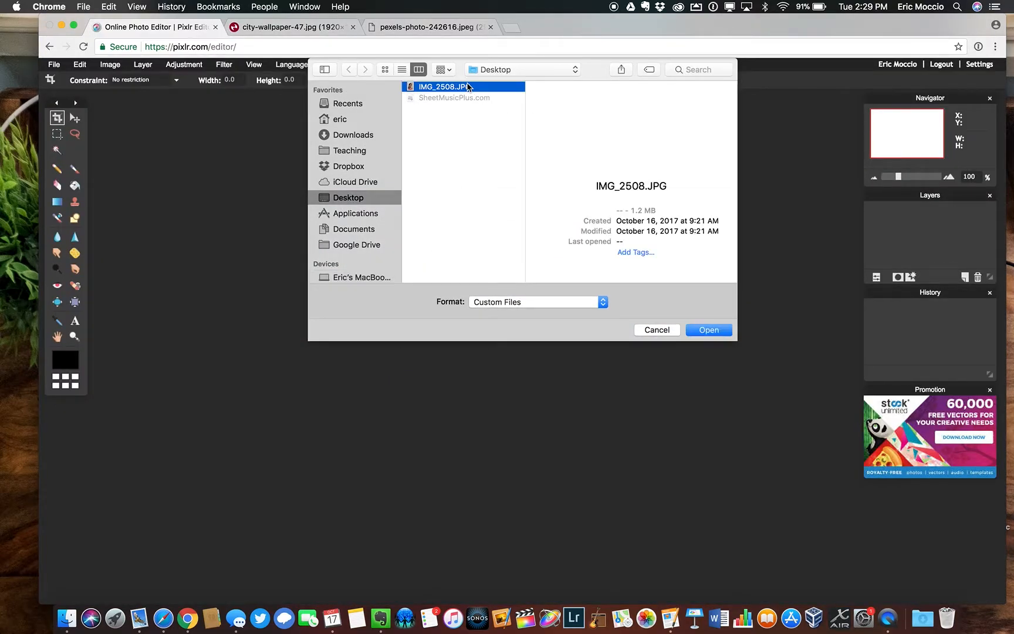
left_click(710, 331)
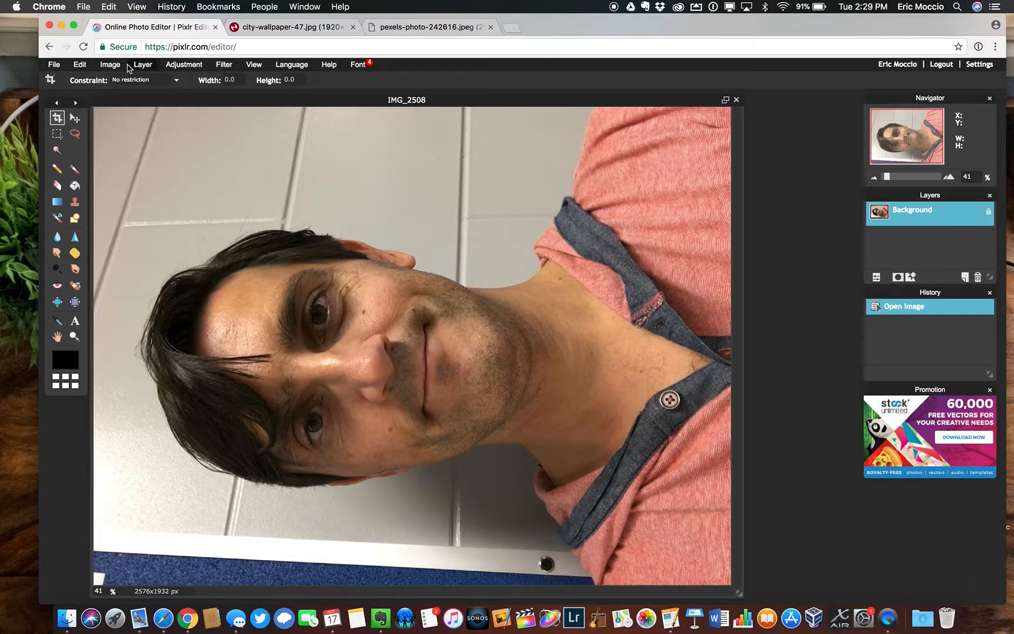
Rotate the canvas 90° clockwise so the portrait stands upright
left_click(111, 64)
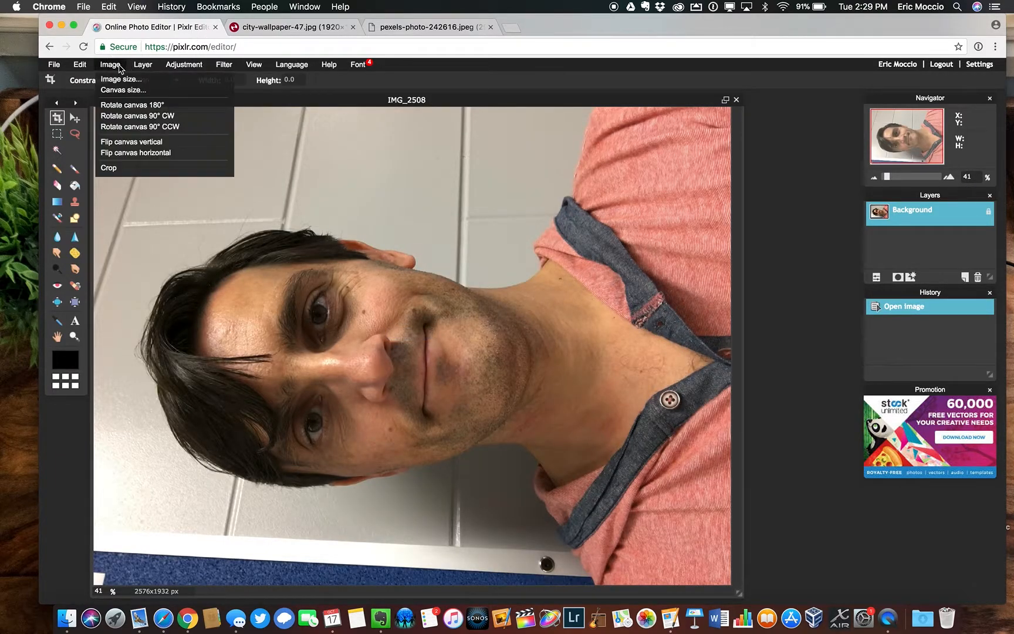
left_click(124, 116)
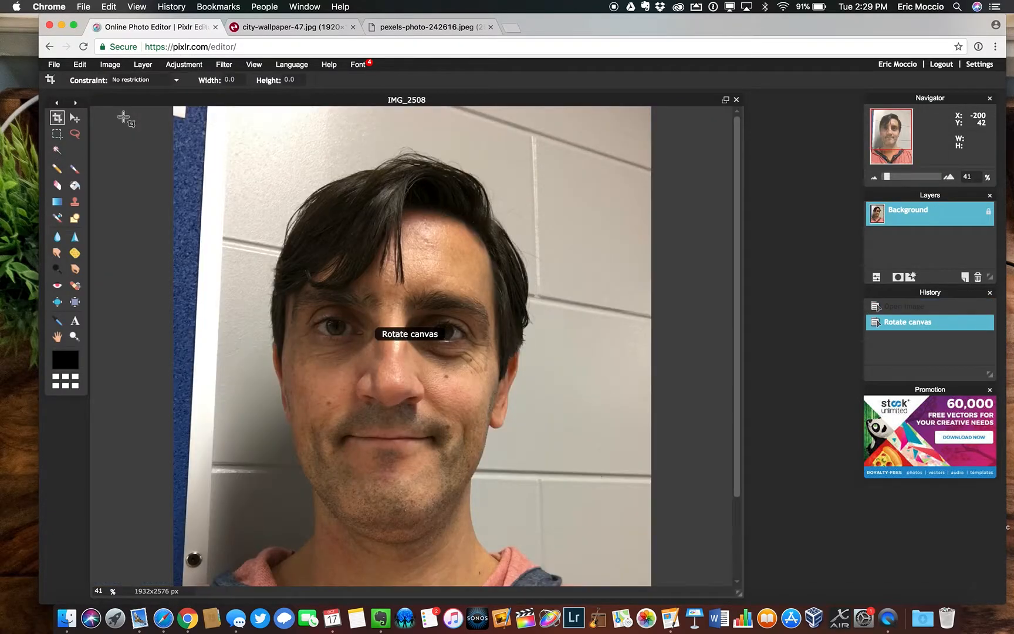
left_click(103, 66)
left_click(103, 65)
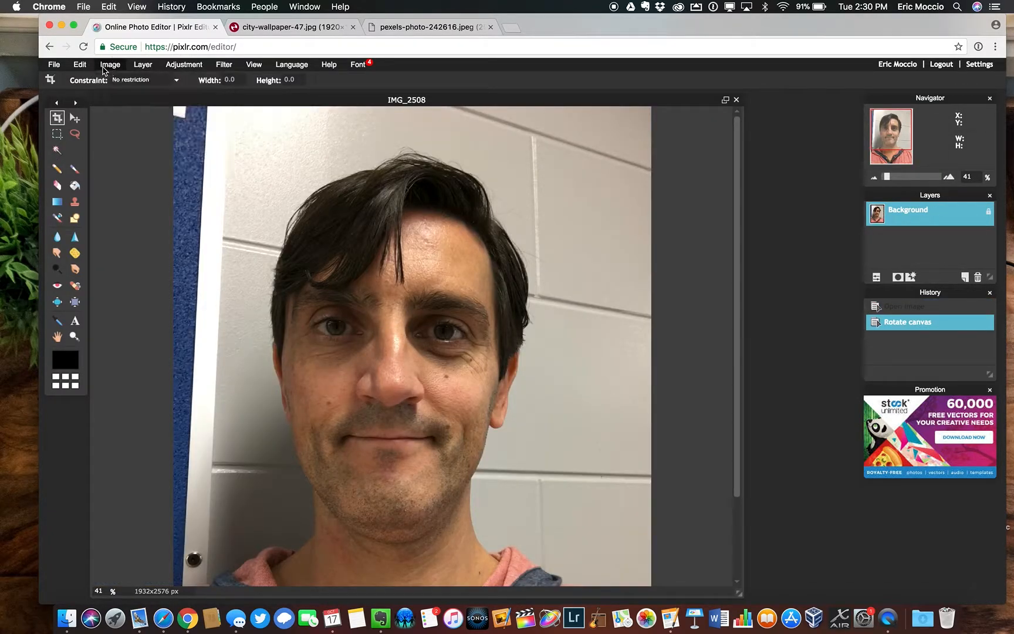
Select the wall background with a polygonal lasso outline running loosely around the man's head, neck and shoulders
left_click(73, 338)
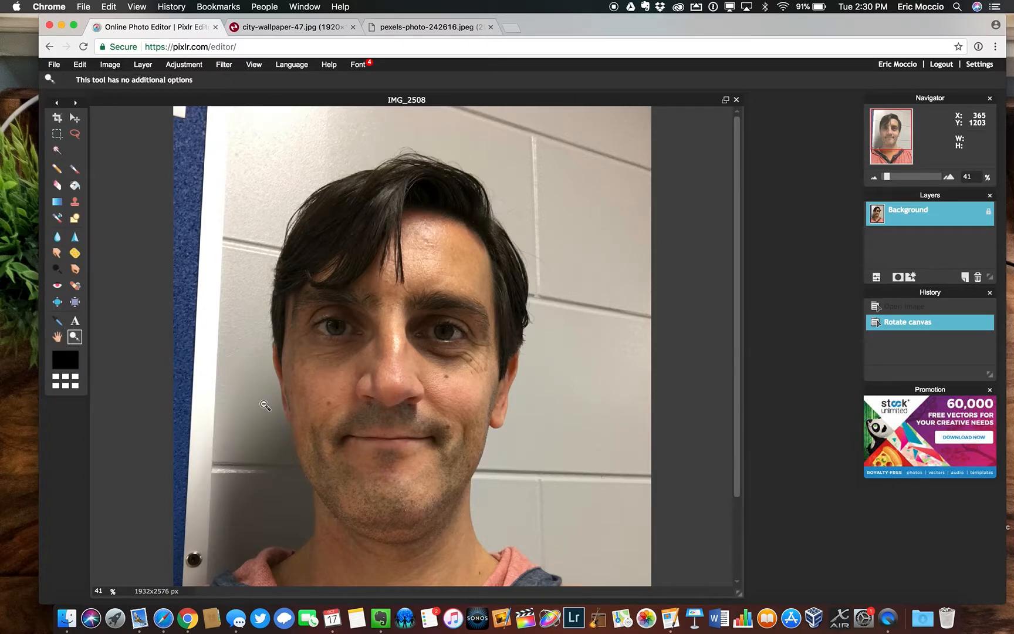
left_click(265, 405, "alt")
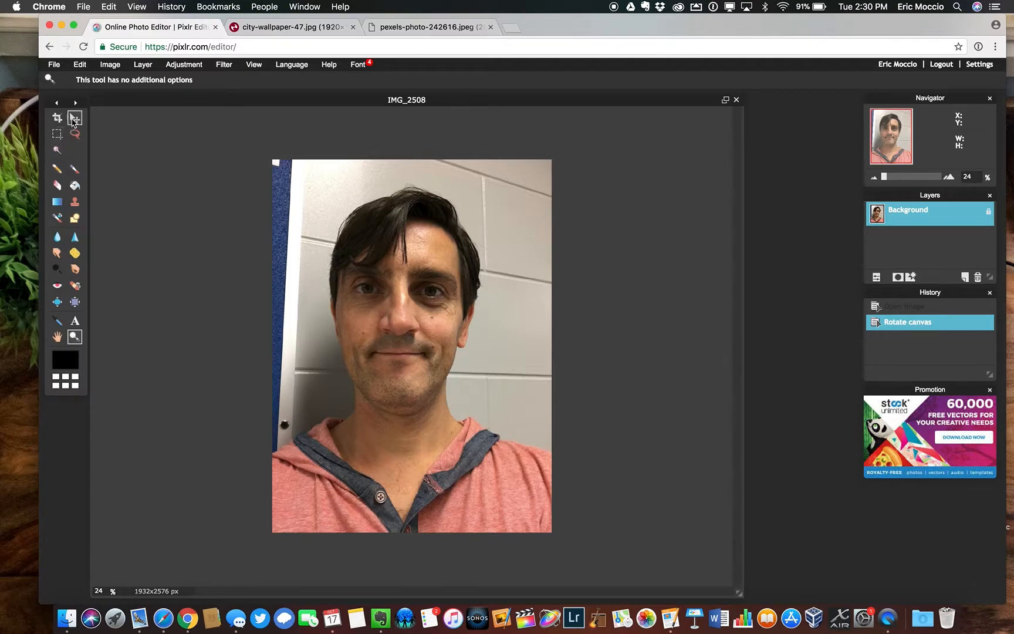
left_click(73, 134)
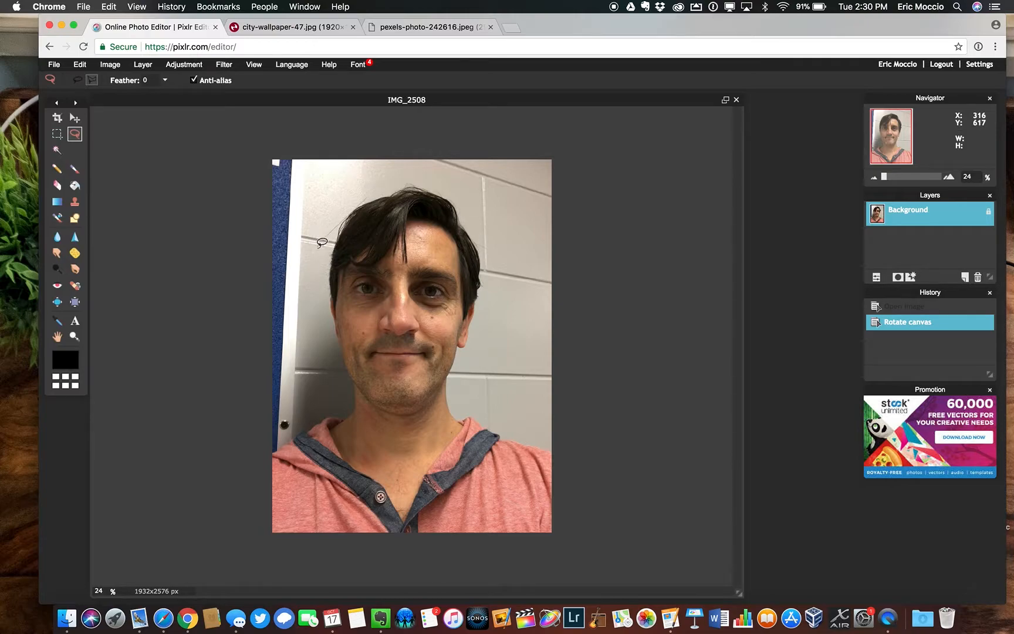
left_click_drag(332, 331, 347, 399)
left_click_drag(290, 424, 256, 453)
left_click_drag(249, 119, 247, 131)
left_click_drag(613, 130, 628, 130)
left_click(361, 199)
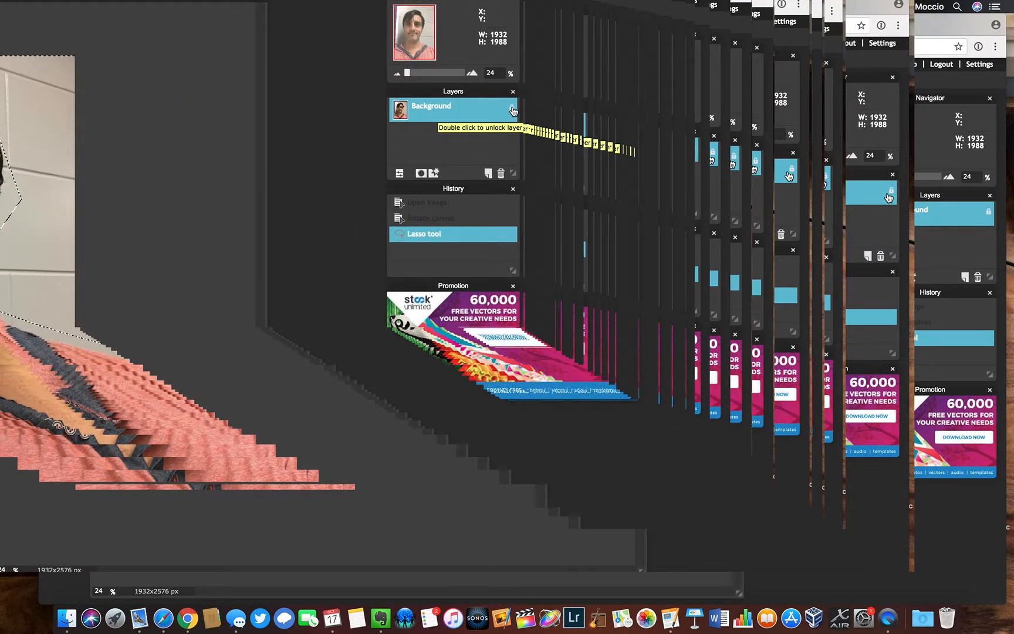
Unlock the portrait's background layer, clear the selected wall area from it and deselect all
double_click(513, 110)
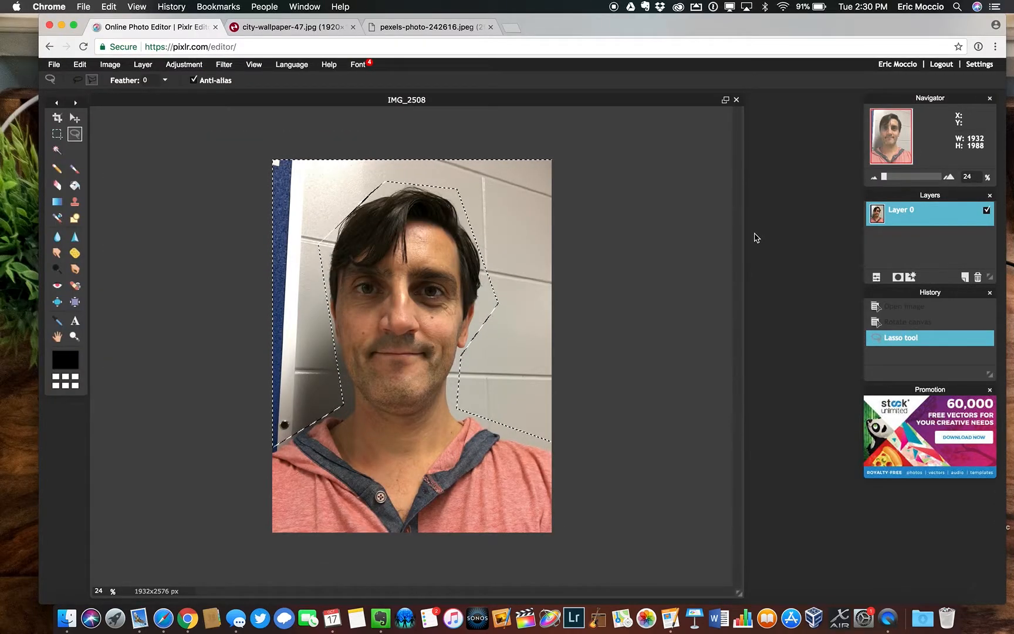
key("Delete")
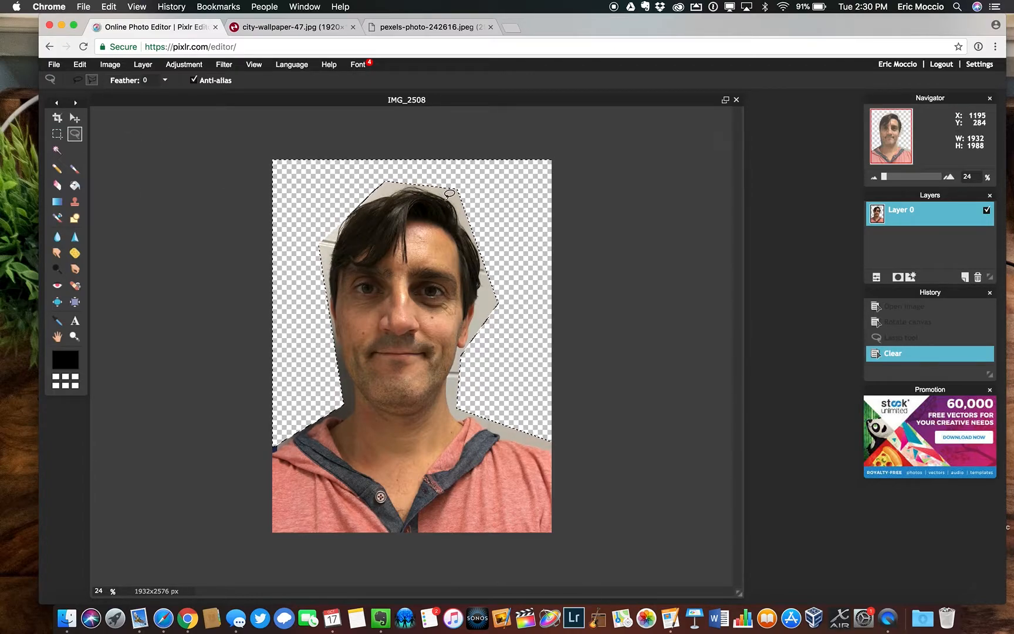
left_click(84, 66)
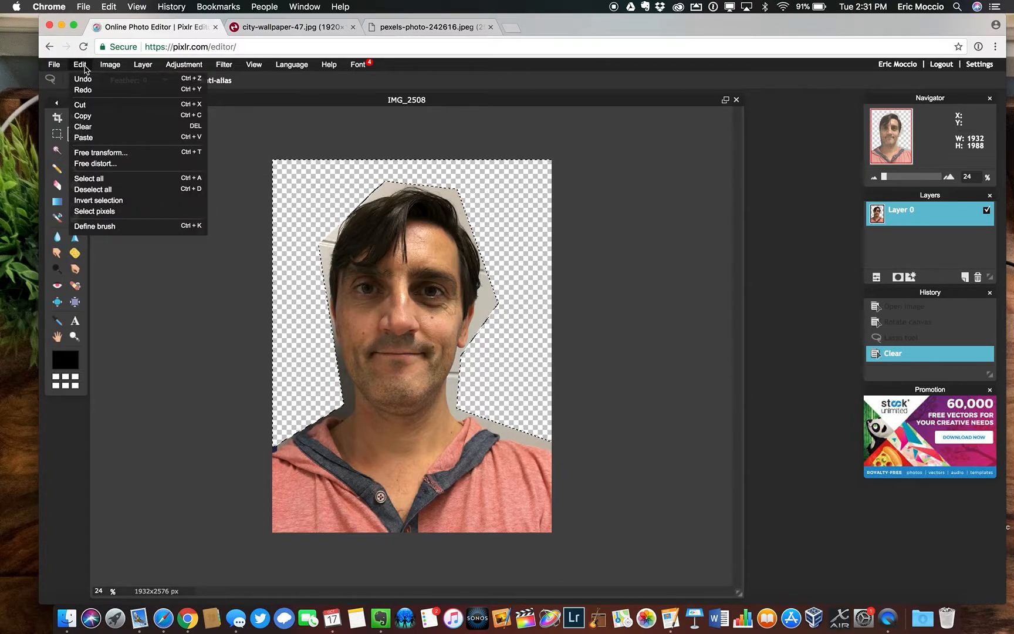
left_click(92, 189)
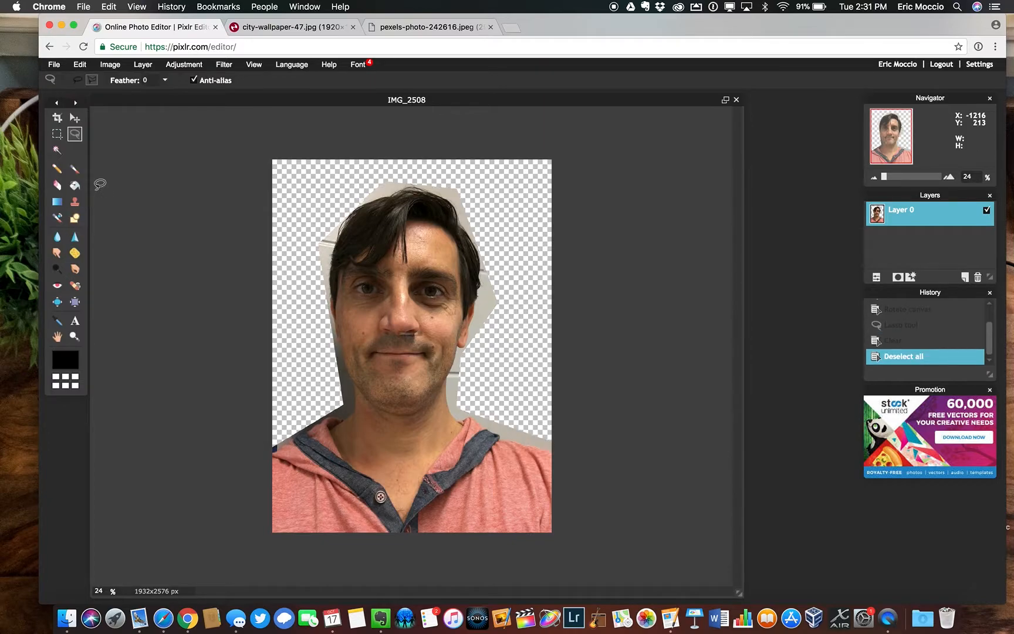
Erase the leftover wall around the face, neck, shoulders and hair with a brush of diameter 221 and spacing 33
left_click(58, 186)
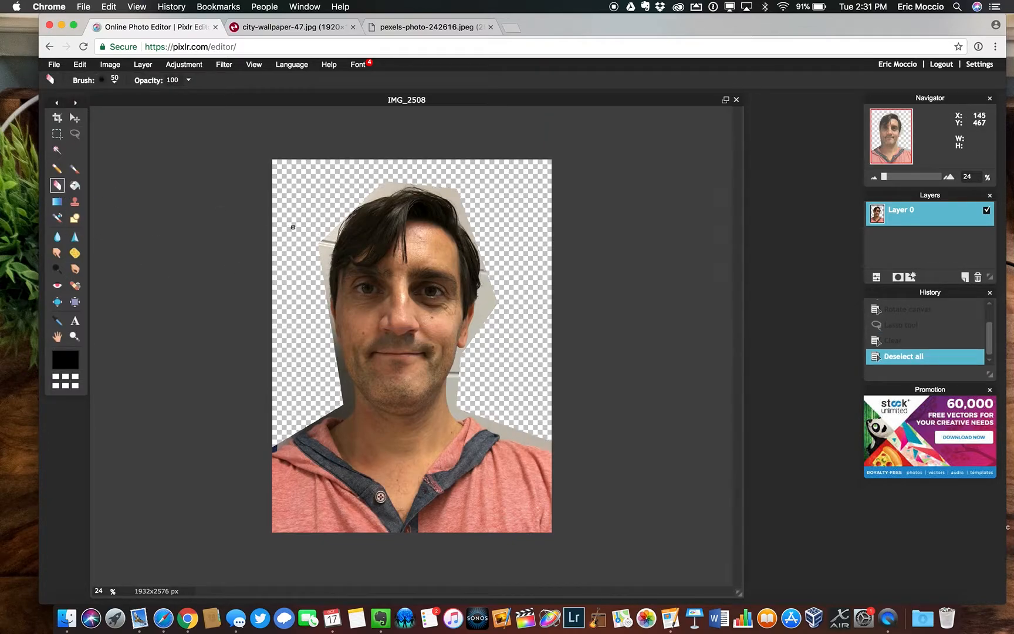
left_click(111, 80)
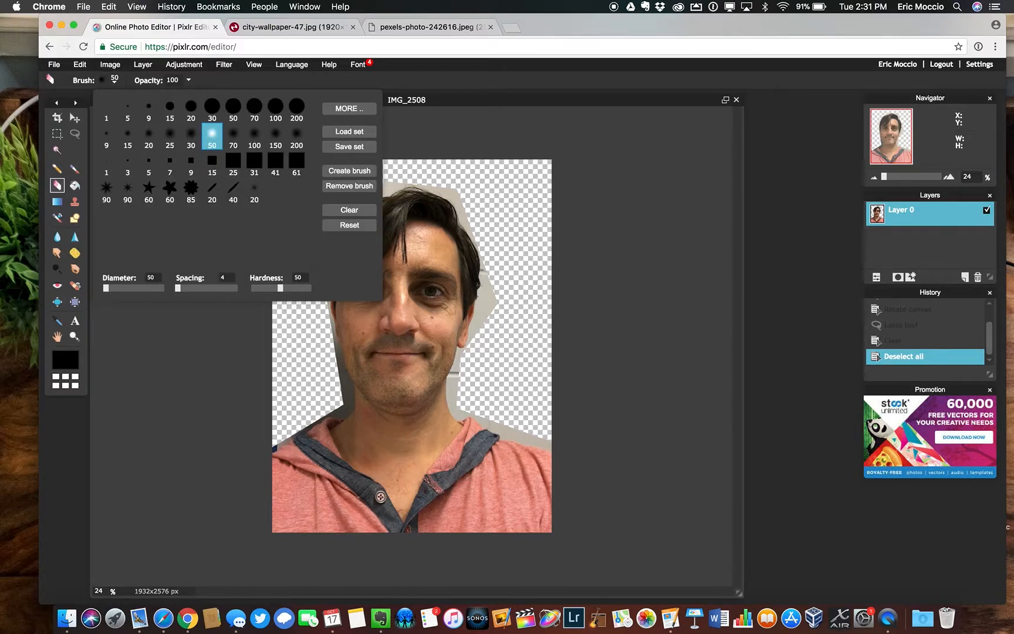
left_click_drag(110, 288, 117, 293)
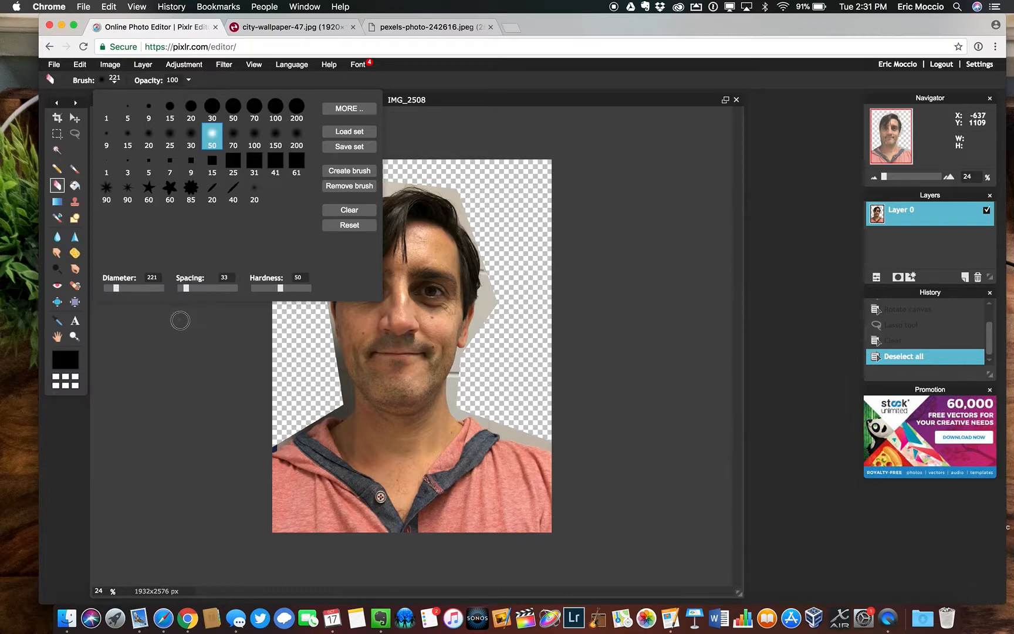
left_click(220, 336)
mouse_move(330, 229)
left_mouse_down()
mouse_move(320, 326)
mouse_move(340, 398)
mouse_move(268, 443)
left_mouse_up()
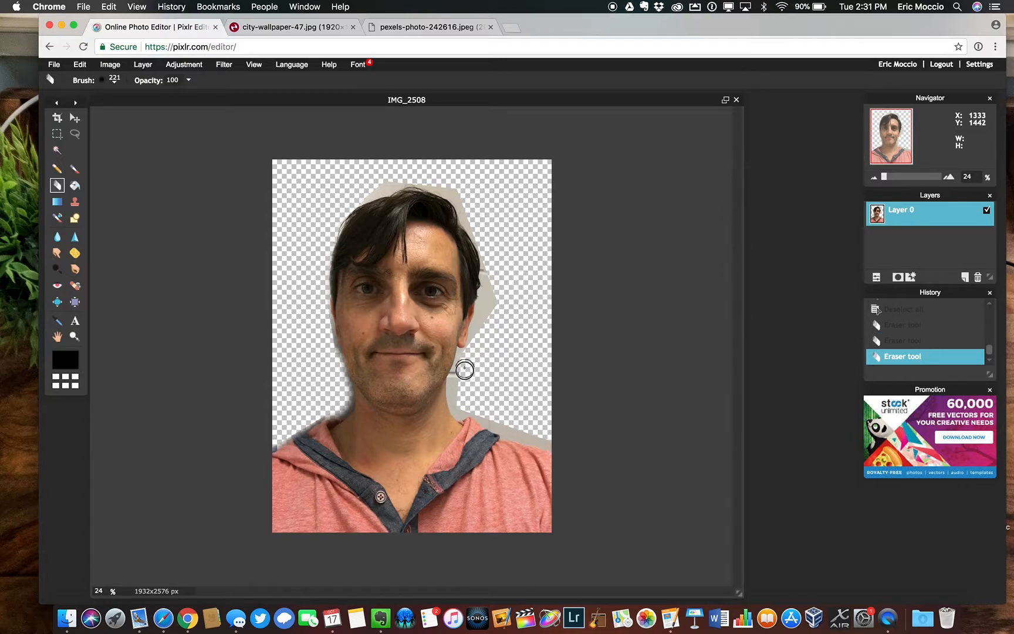
mouse_move(459, 398)
left_mouse_down()
mouse_move(567, 438)
mouse_move(509, 427)
left_mouse_up()
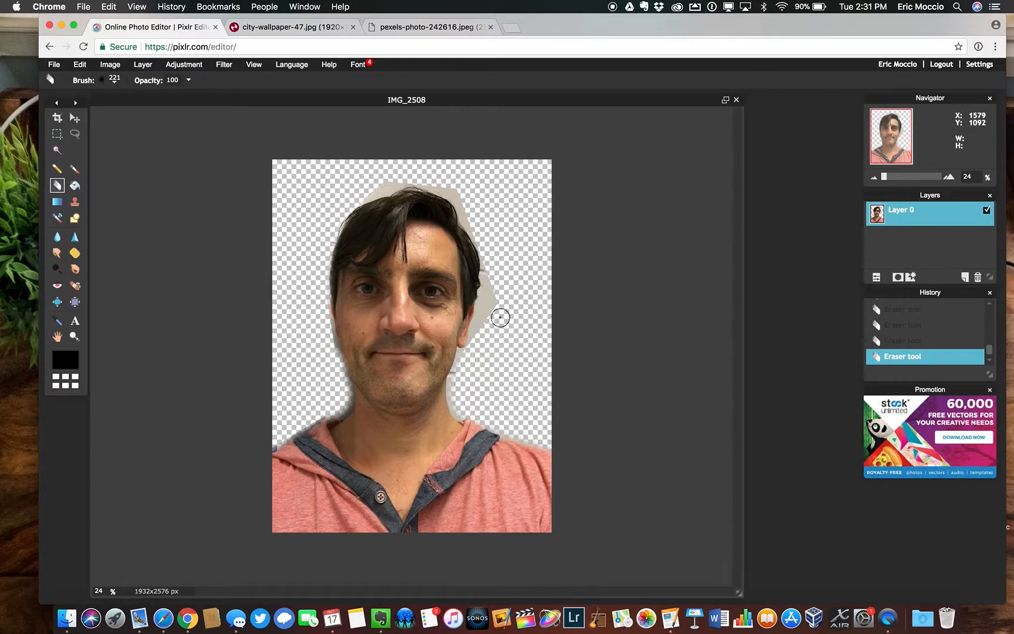
left_click_drag(491, 264, 477, 342)
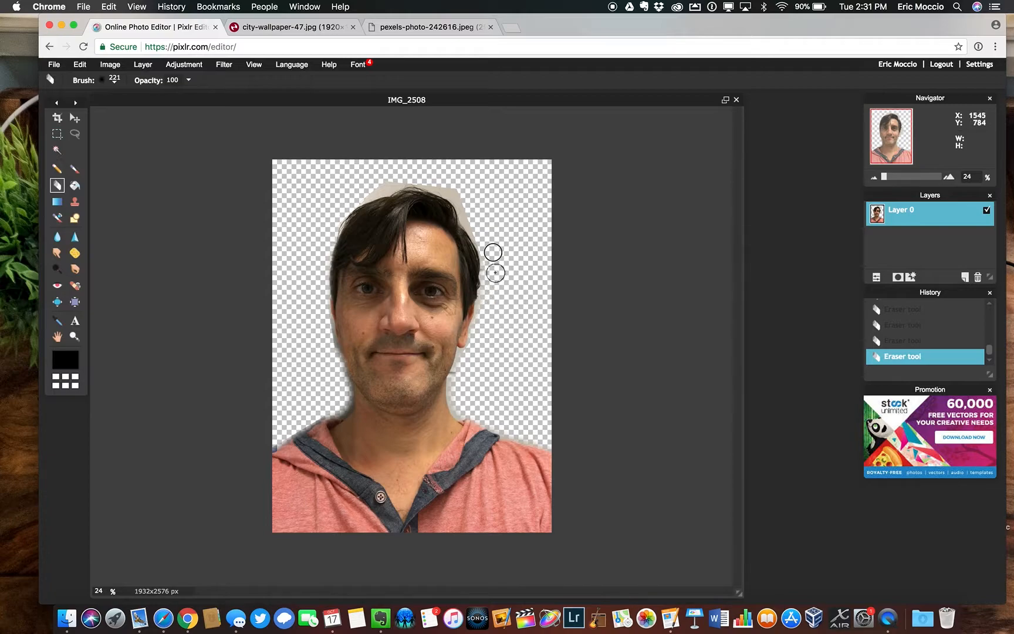
mouse_move(362, 192)
left_mouse_down()
mouse_move(399, 176)
mouse_move(441, 185)
mouse_move(486, 251)
left_mouse_up()
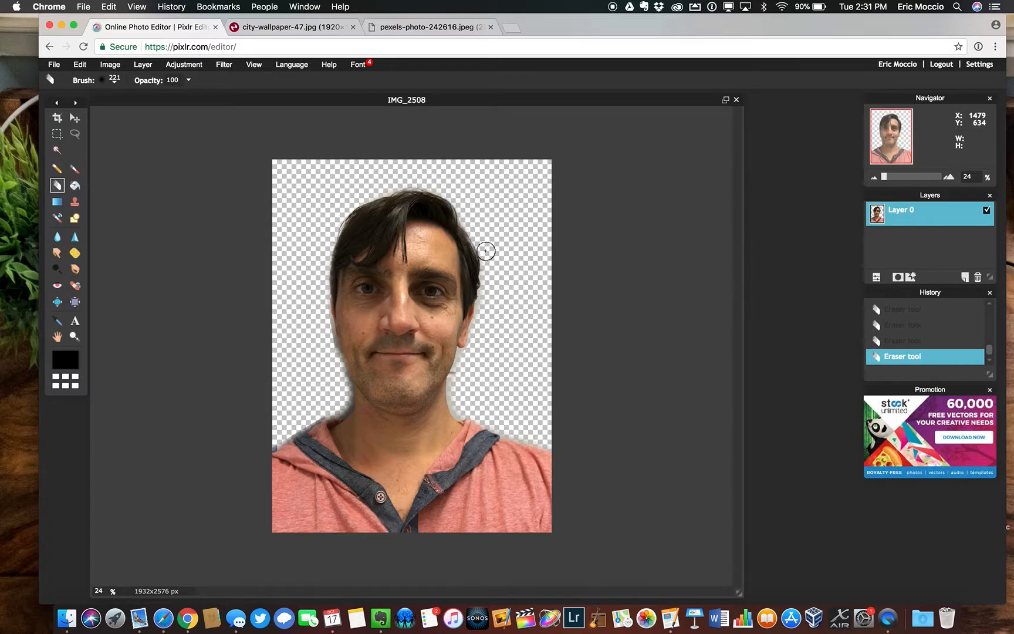
key("super+z")
mouse_move(354, 198)
left_mouse_down()
mouse_move(401, 179)
mouse_move(442, 182)
mouse_move(489, 242)
left_mouse_up()
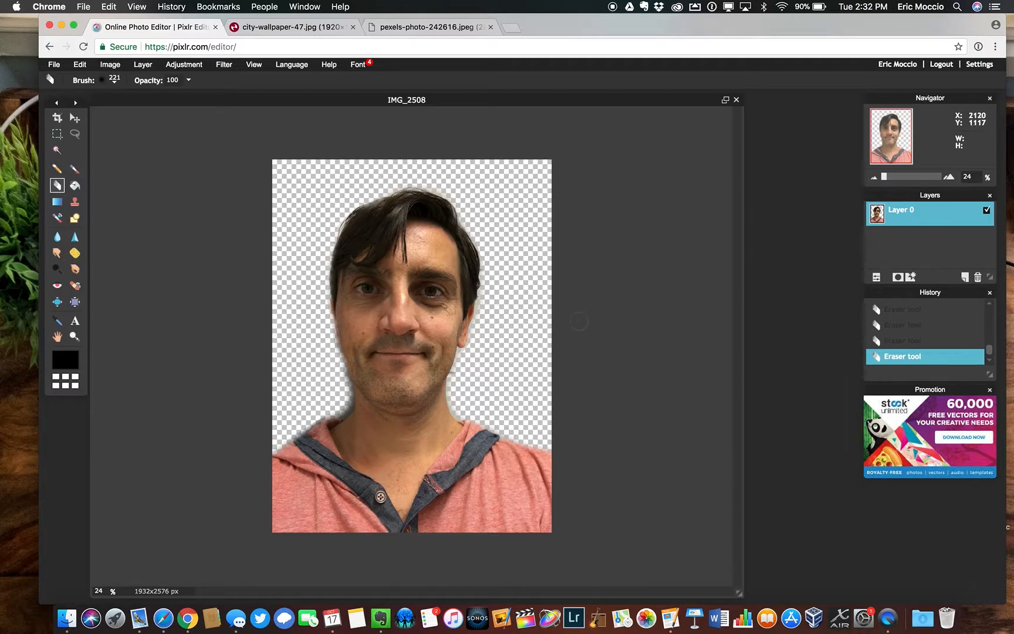
Copy the web address of city-wallpaper-47.jpg from its browser tab and return to the photo editor
left_click(295, 27)
double_click(316, 47)
triple_click(315, 48)
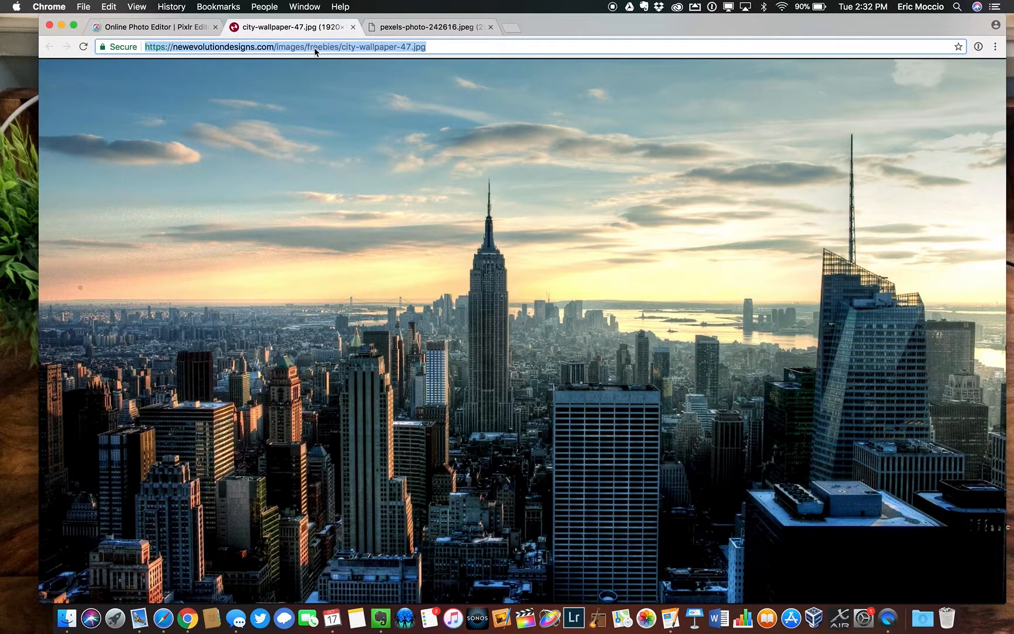
left_click(199, 28)
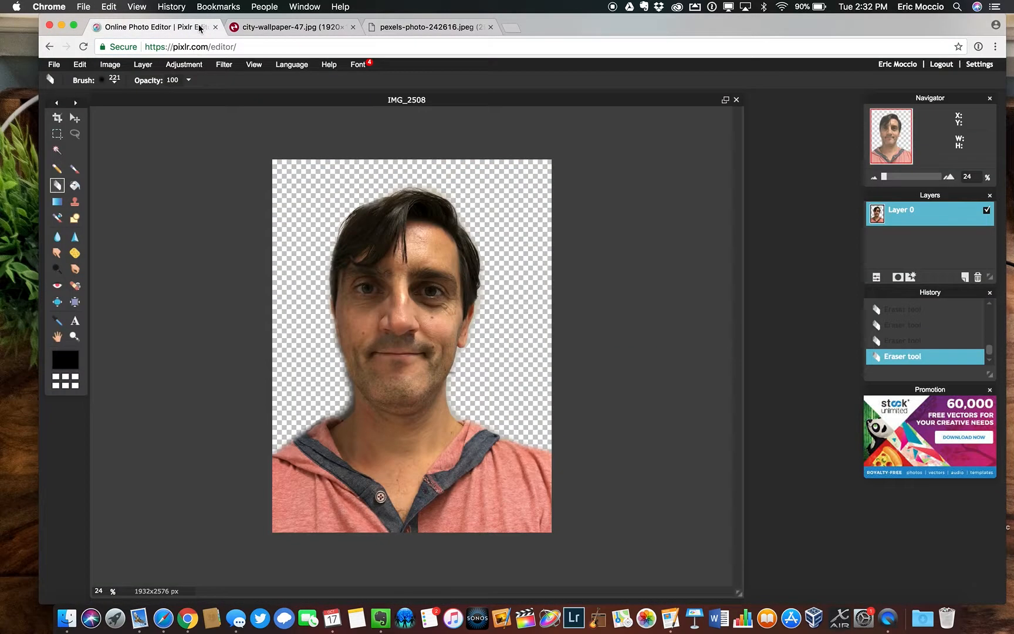
left_click(54, 64)
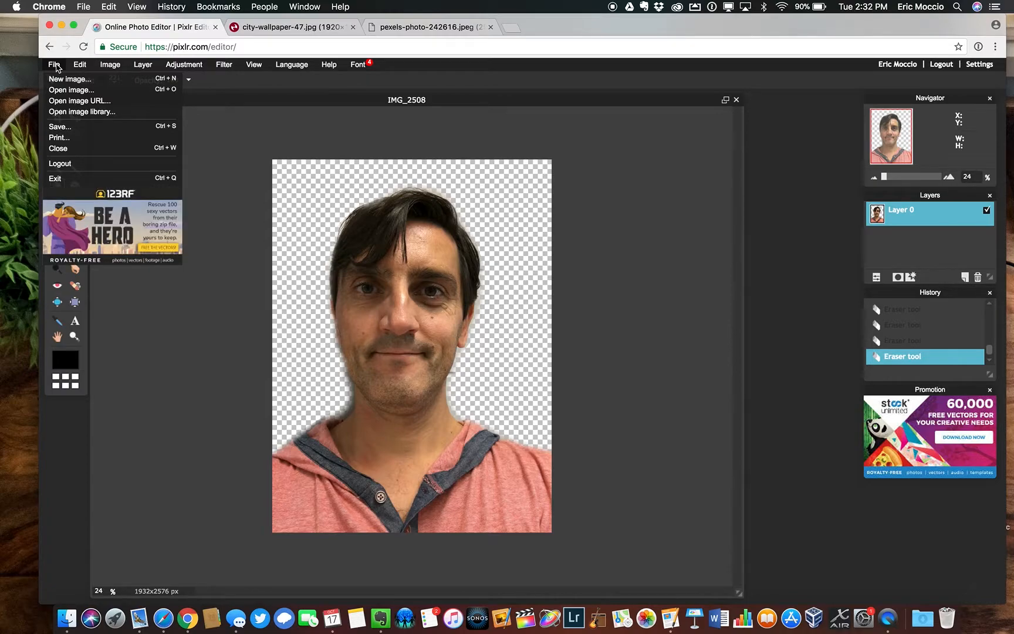
left_click(60, 102)
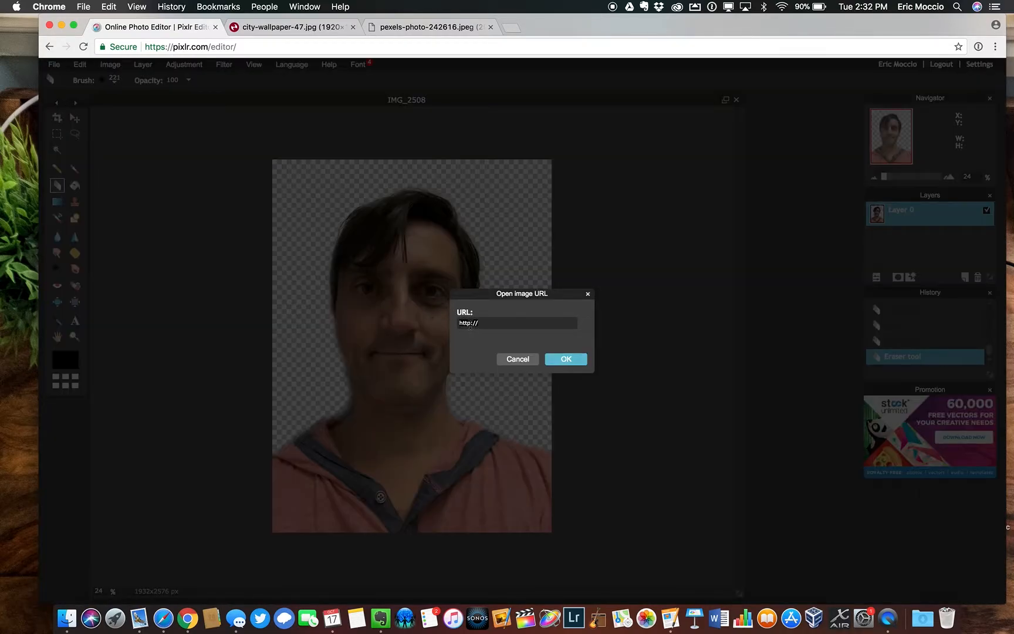
key("super+v")
left_click(567, 360)
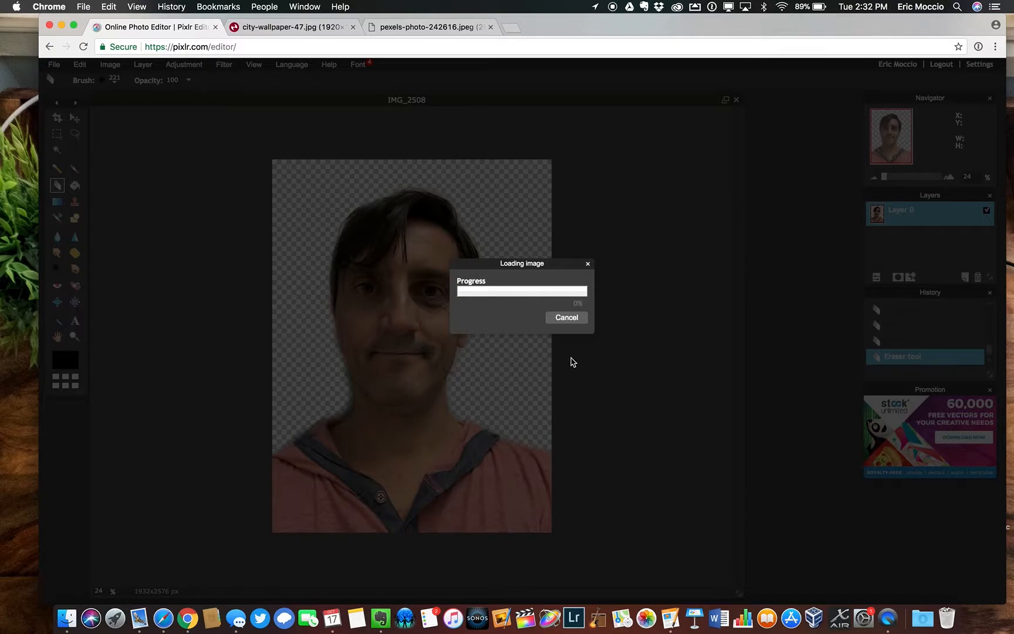
left_click_drag(523, 266, 470, 300)
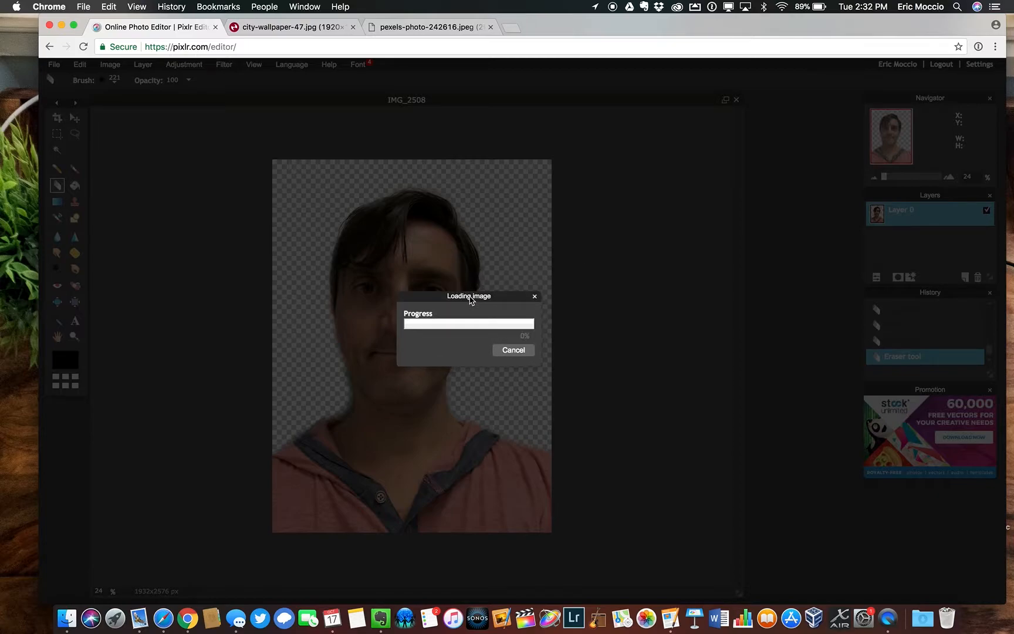
left_click(509, 352)
Open the city wallpaper image from the copied URL ending in city-wallpaper-47.jpg
left_click(53, 64)
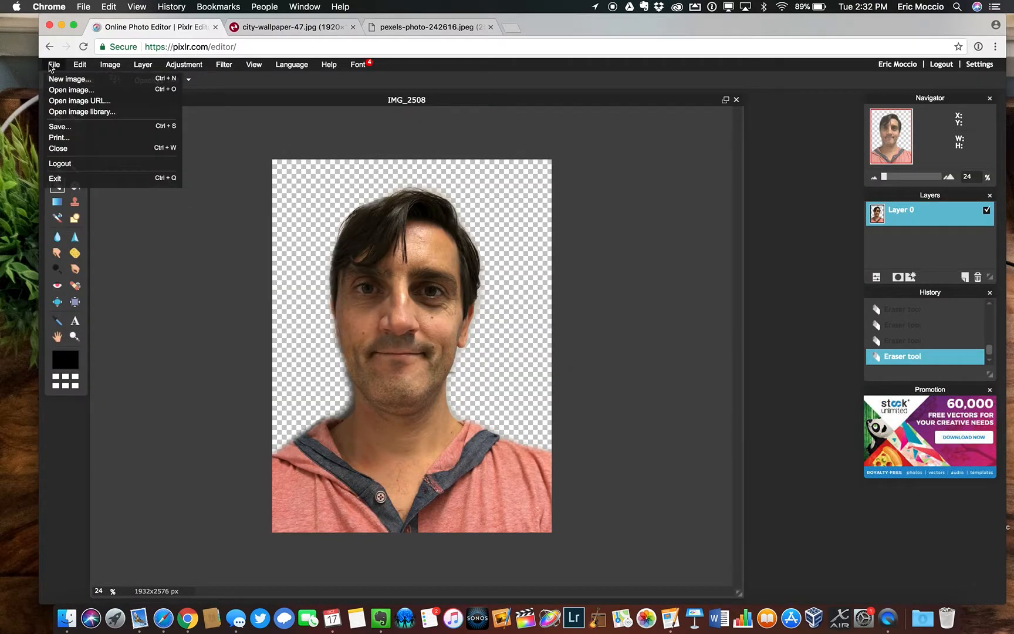
left_click(81, 107)
left_click(479, 295)
key("super+v")
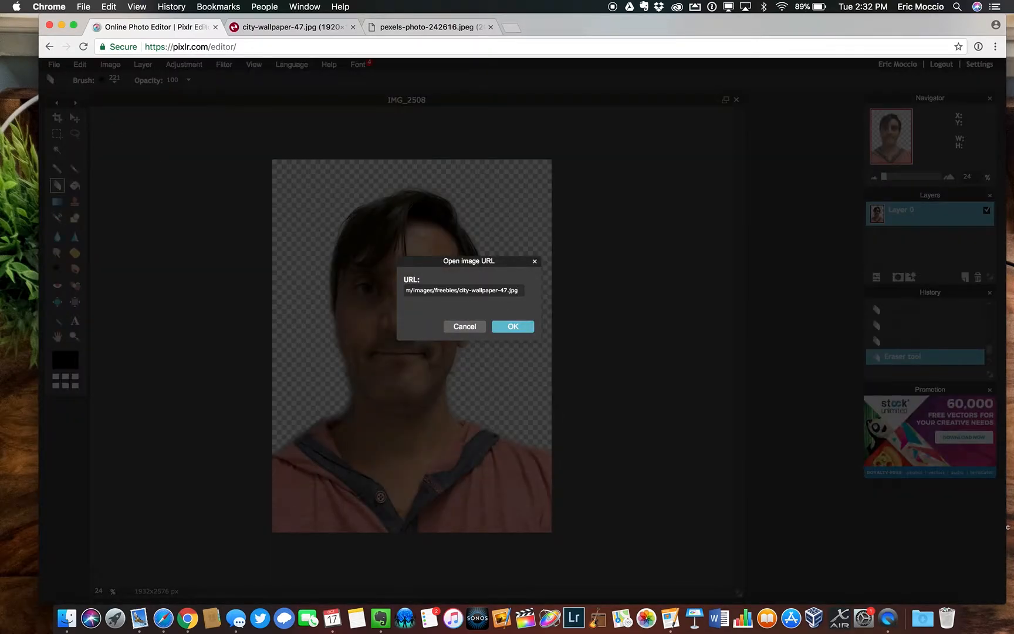
key("Return")
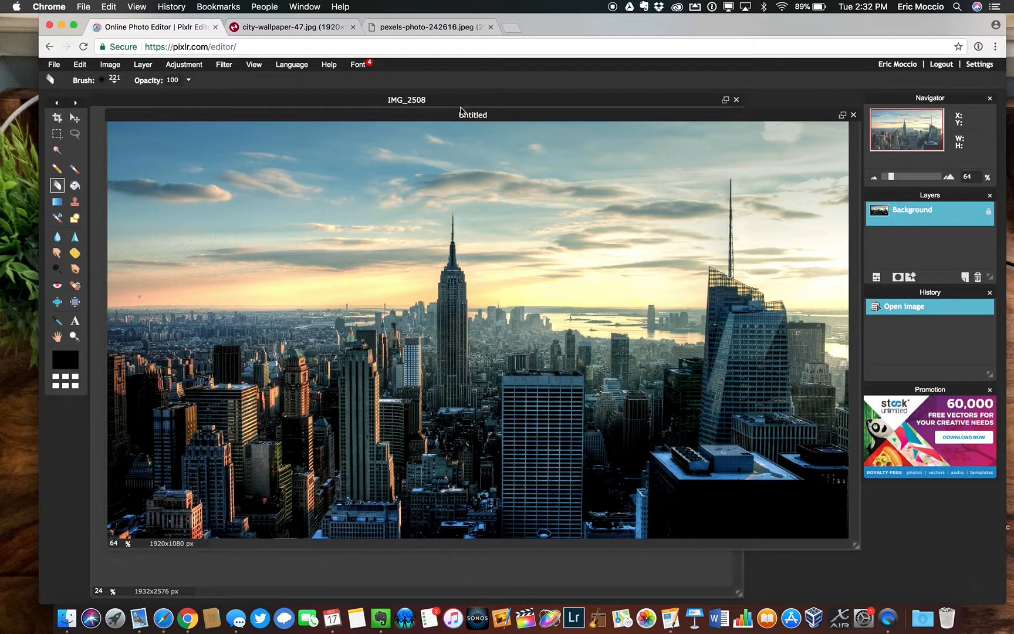
Move the city image's window down off the portrait and copy its background layer into IMG_2508
left_click_drag(461, 111, 602, 389)
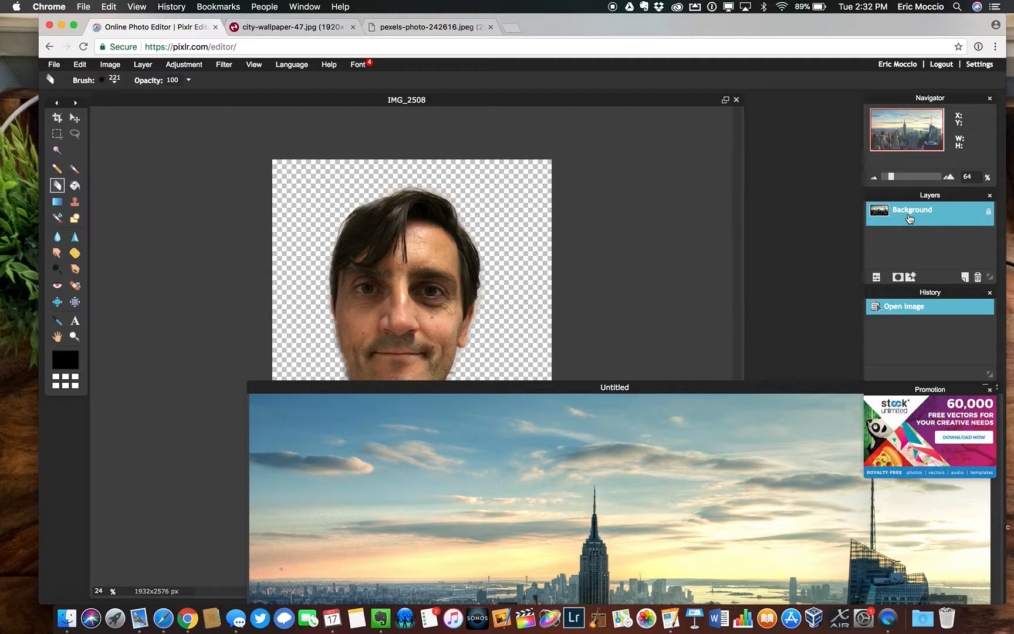
left_click_drag(909, 219, 484, 295)
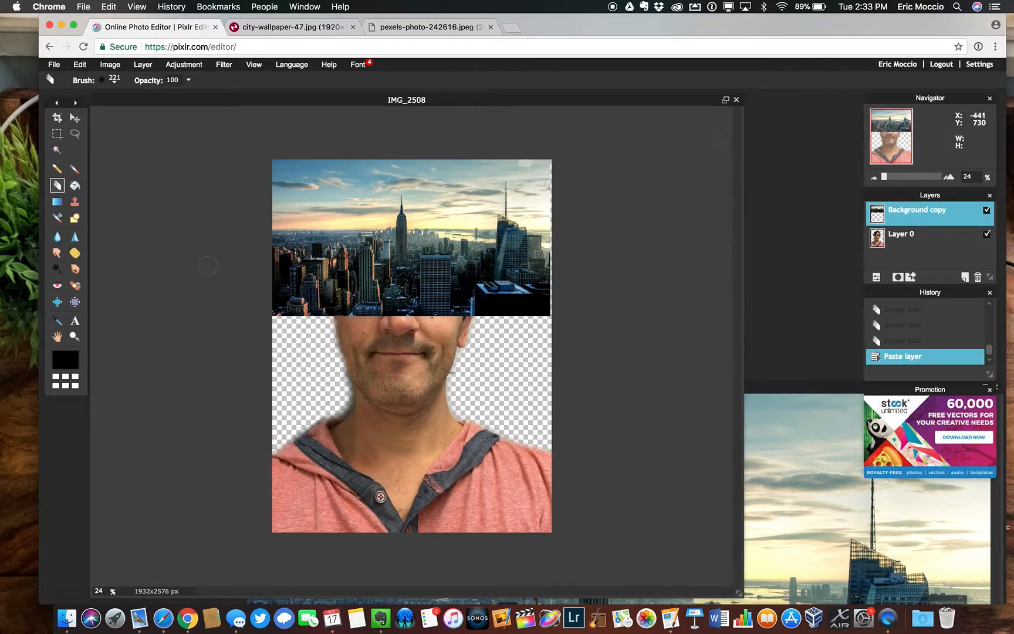
Move the pasted skyline layer down with the Move tool until it covers the middle of the face
left_click(75, 118)
left_click_drag(427, 259, 445, 295)
left_click_drag(419, 291, 417, 285)
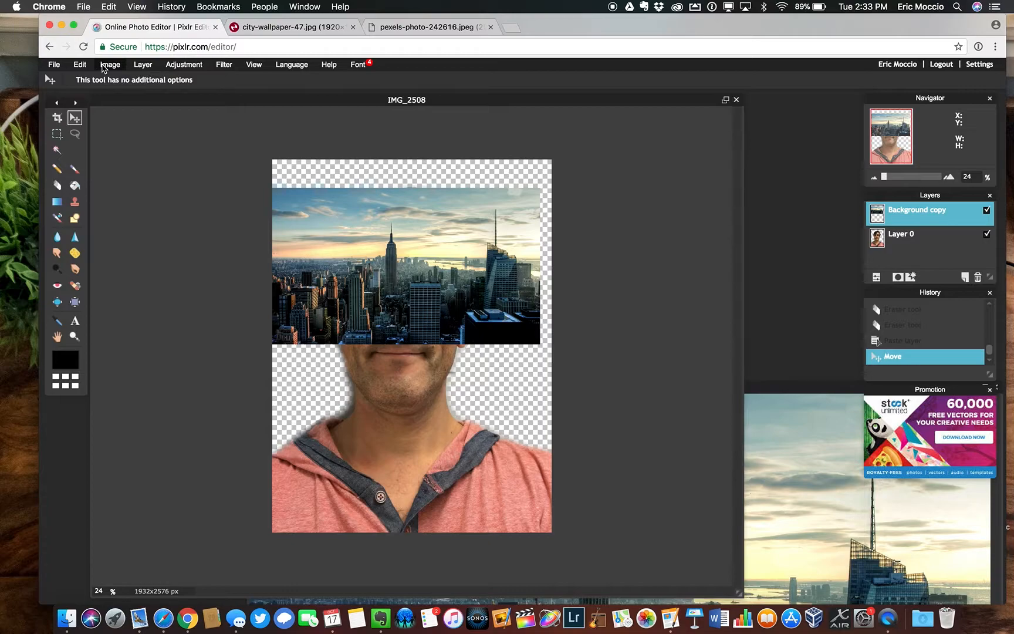
left_click_drag(317, 176, 324, 191)
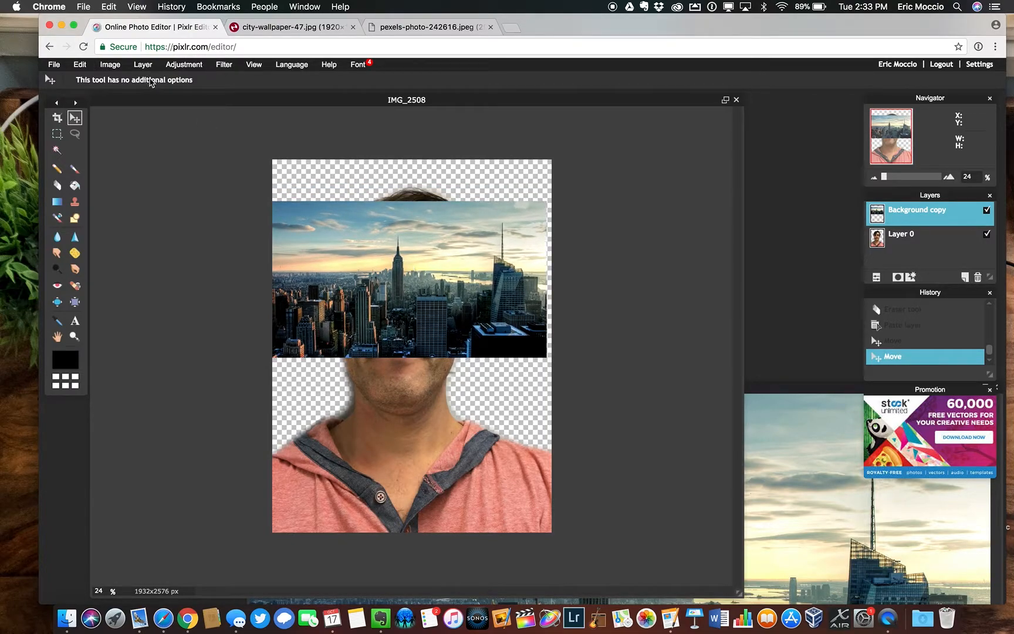
Enlarge the skyline layer with Free transform and position it to cover the canvas except a thin strip along the upper edge
left_click(80, 64)
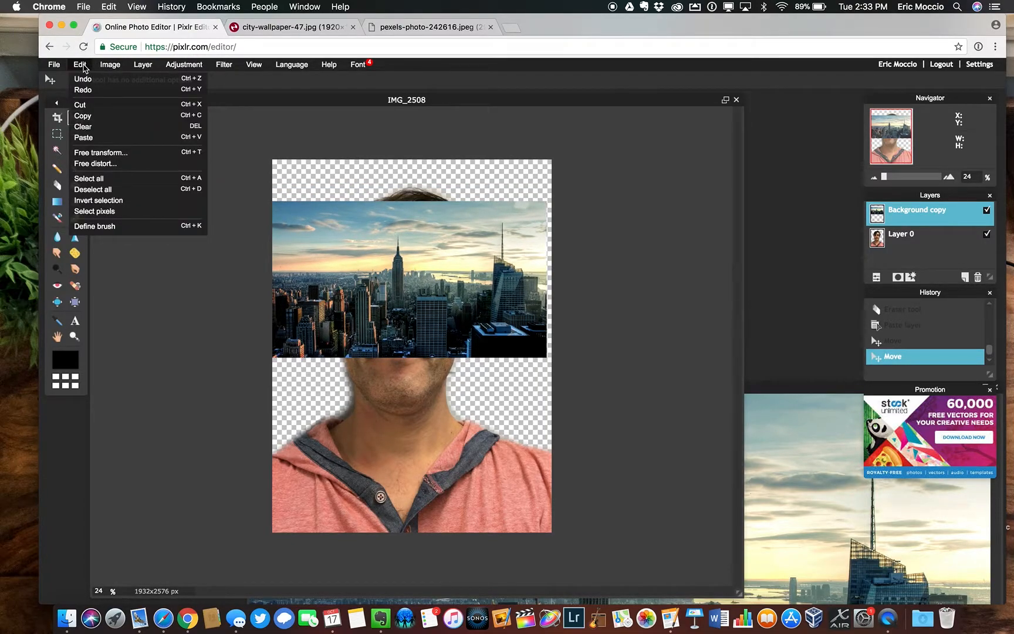
left_click(99, 152)
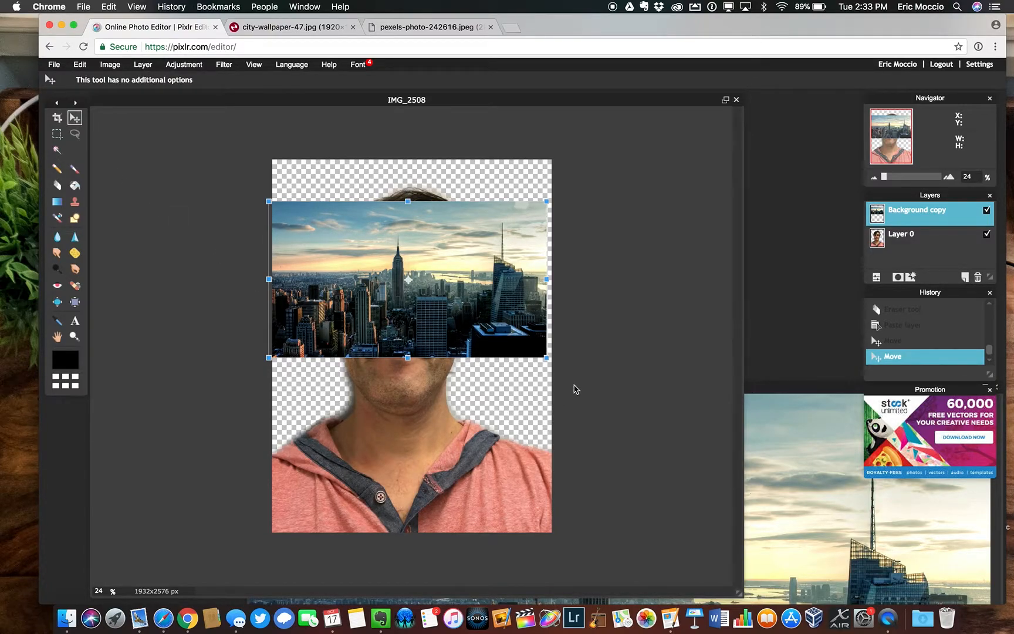
left_click_drag(546, 358, 746, 449)
left_click_drag(459, 336, 459, 425)
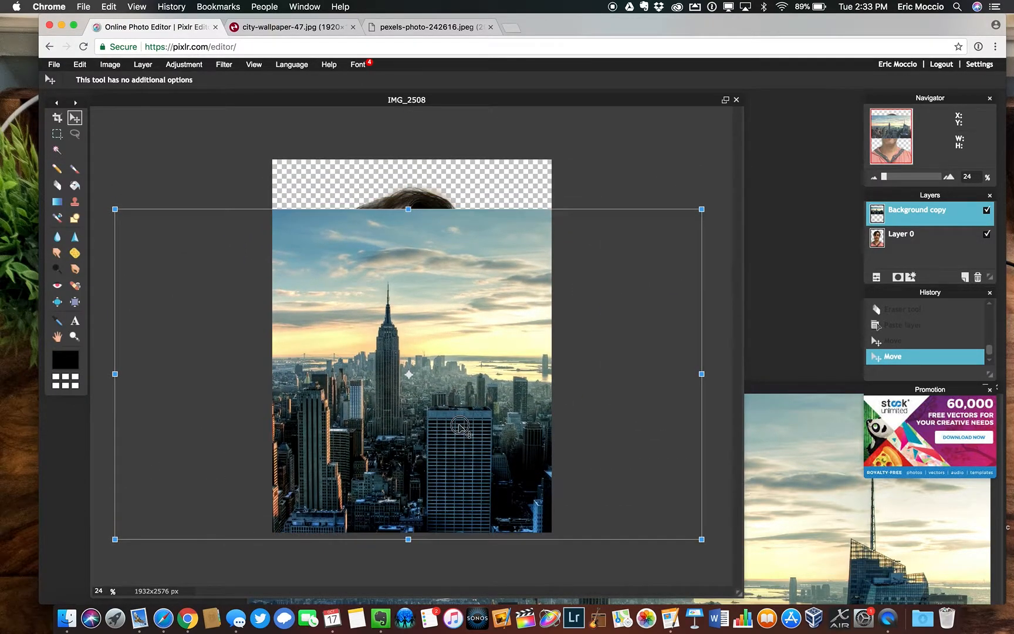
left_click_drag(703, 210, 740, 187)
left_click_drag(573, 316, 573, 300)
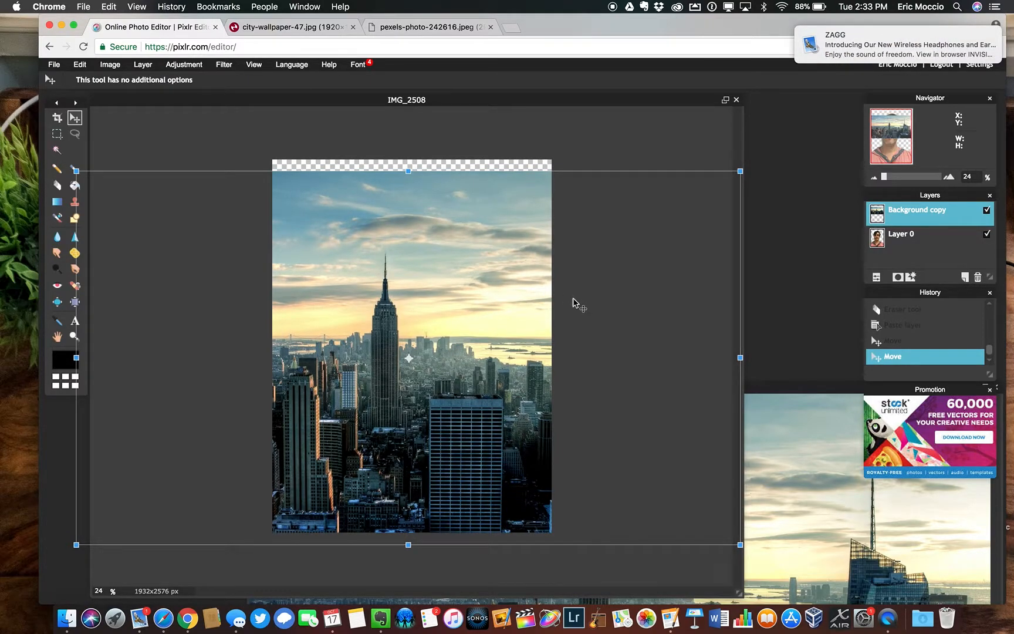
key("Return")
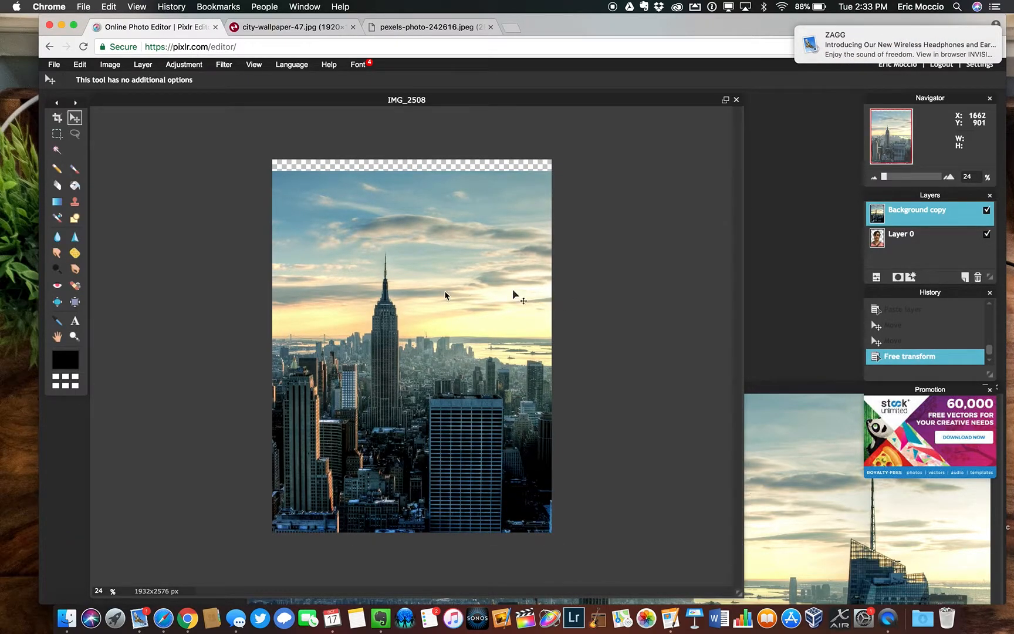
left_click(987, 212)
left_click(987, 212)
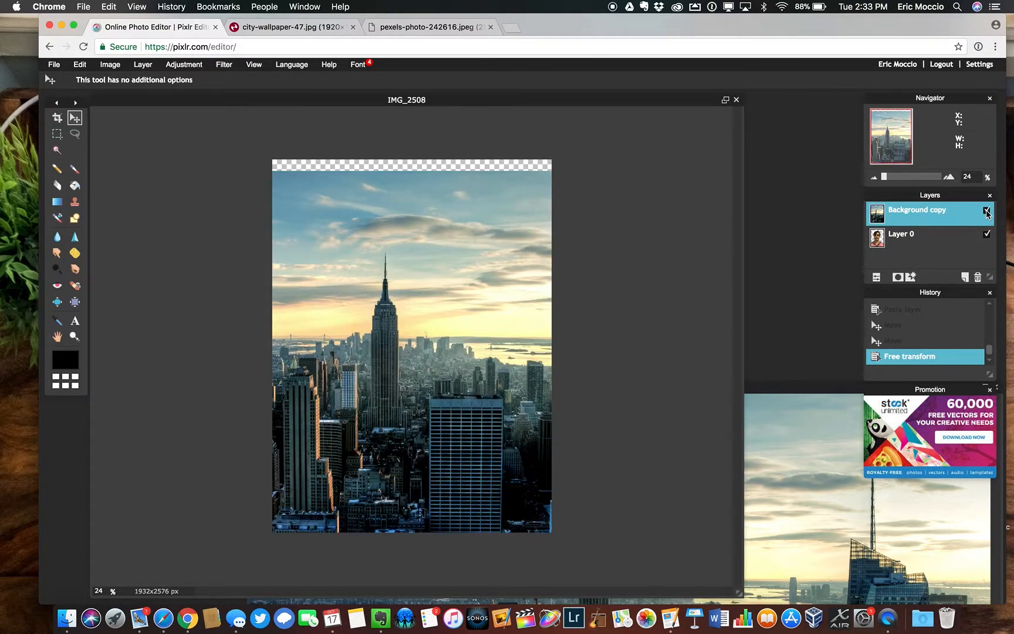
Load the man's outline on Layer 0 as a pixel selection and invert the selection
left_click(909, 237)
left_click(909, 237, "super")
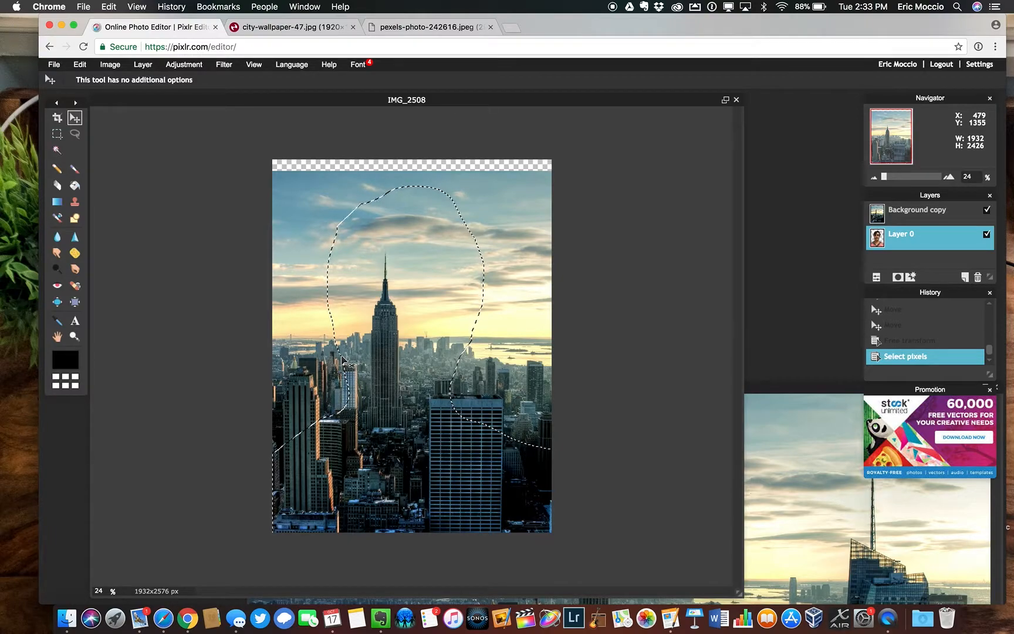
left_click(80, 66)
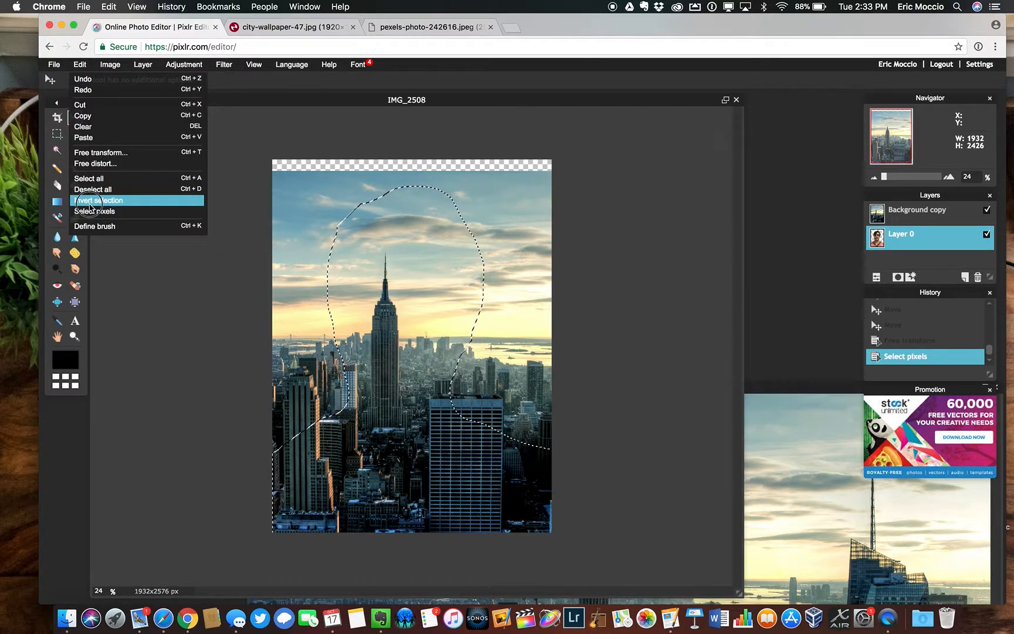
left_click(89, 203)
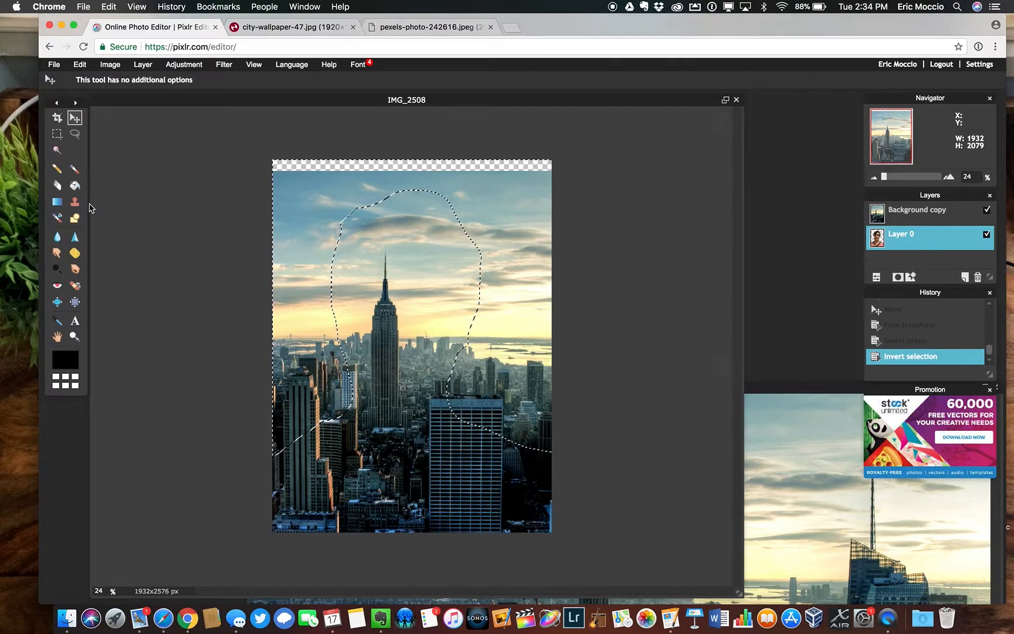
Clear the skyline outside the man's outline on the Background copy layer and deselect all
key("Delete")
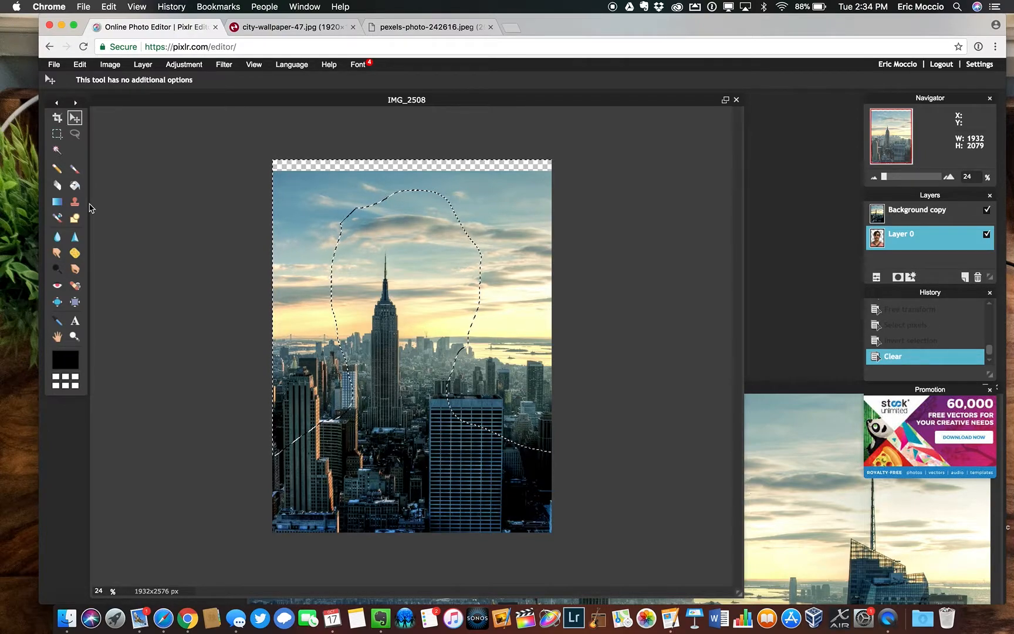
key("super+z")
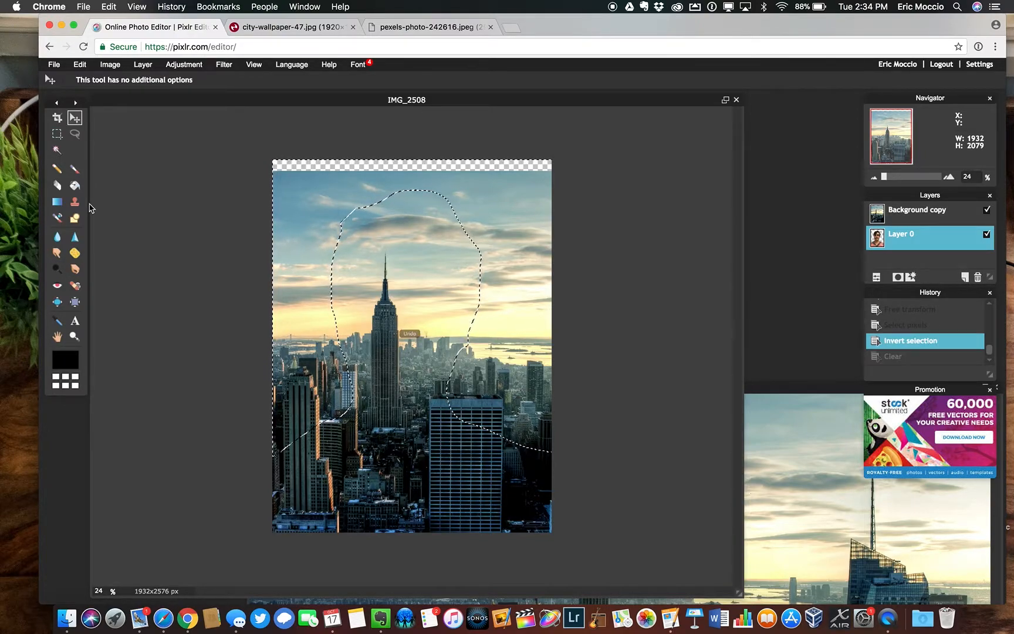
left_click(912, 215)
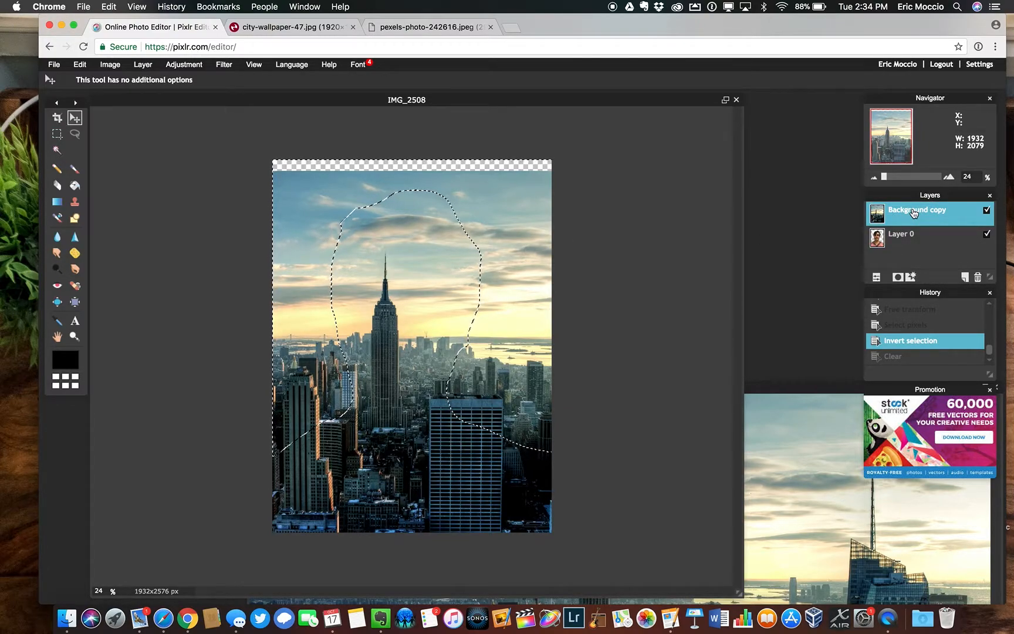
key("Delete")
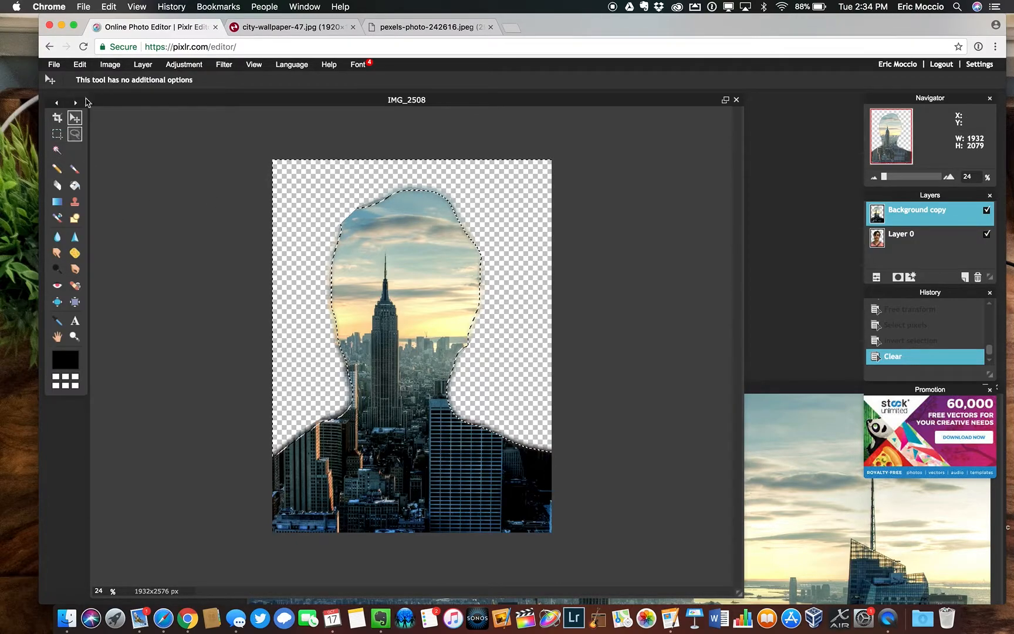
left_click(79, 64)
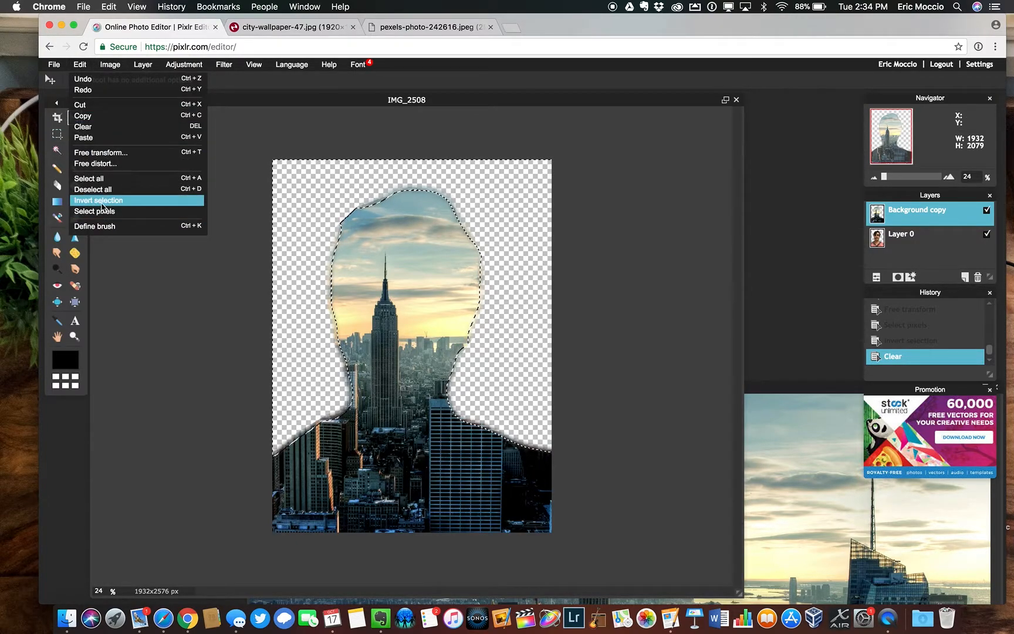
left_click(96, 189)
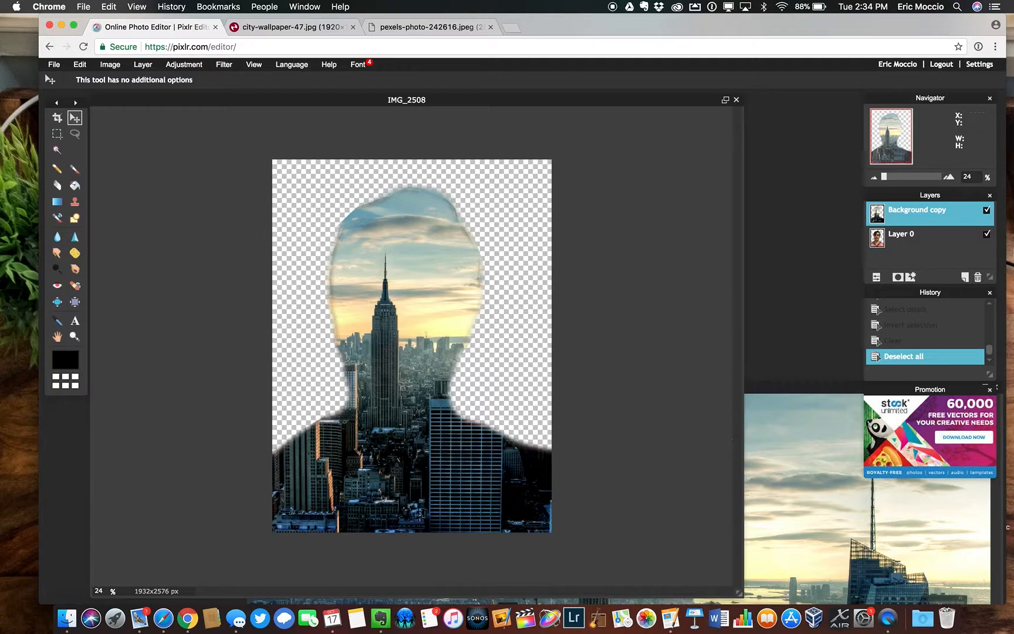
Hide Layer 0 and move the skyline silhouette straight down to leave more empty canvas above the head
left_click(987, 234)
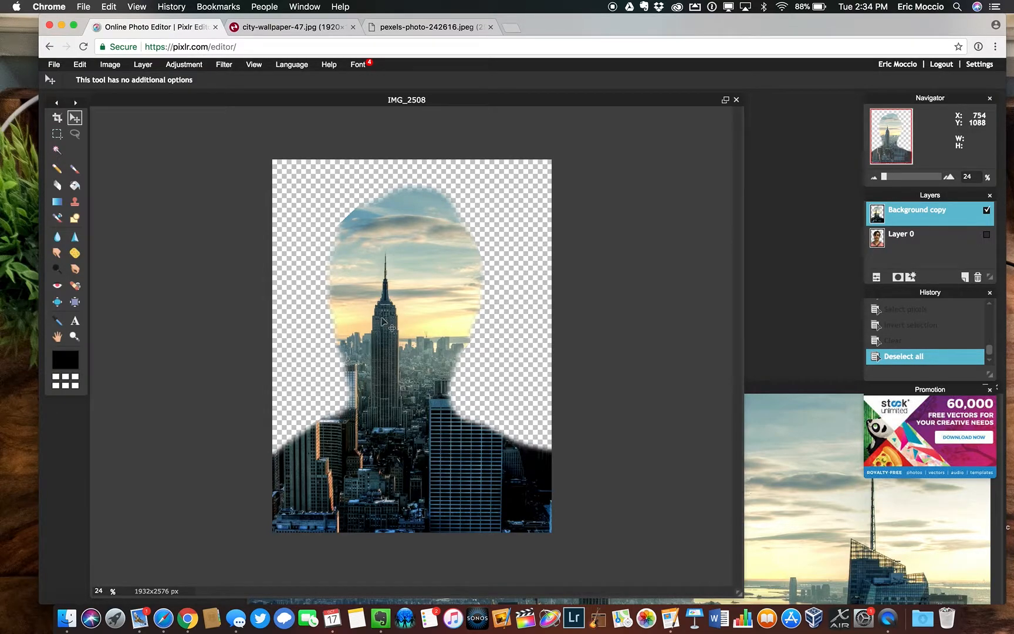
left_click_drag(365, 317, 367, 367)
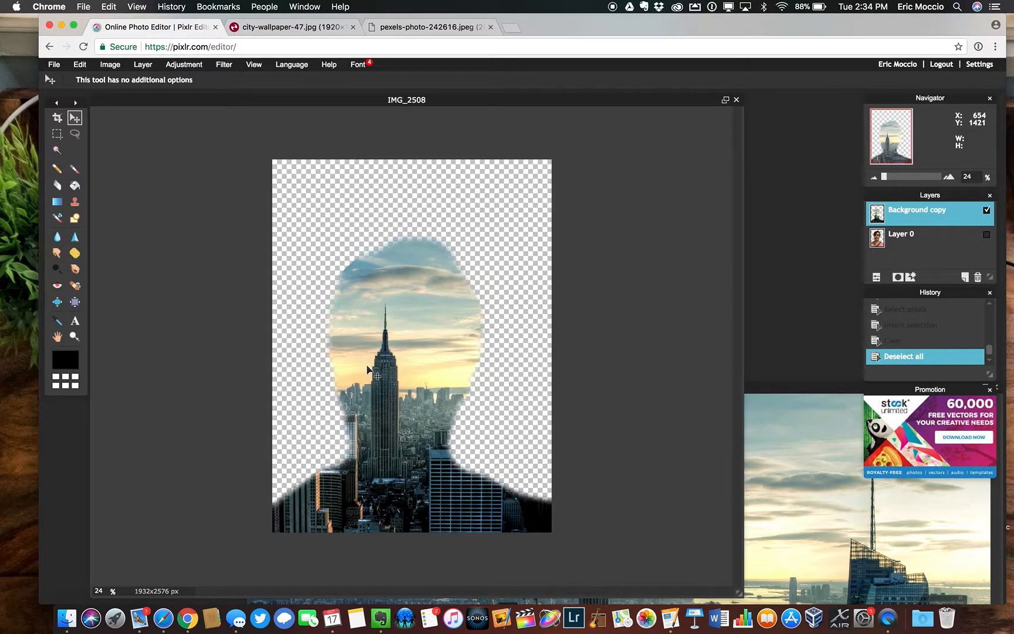
Copy the web address of pexels-photo-242616.jpeg from its browser tab and return to the photo editor
left_click(462, 30)
left_click(202, 47)
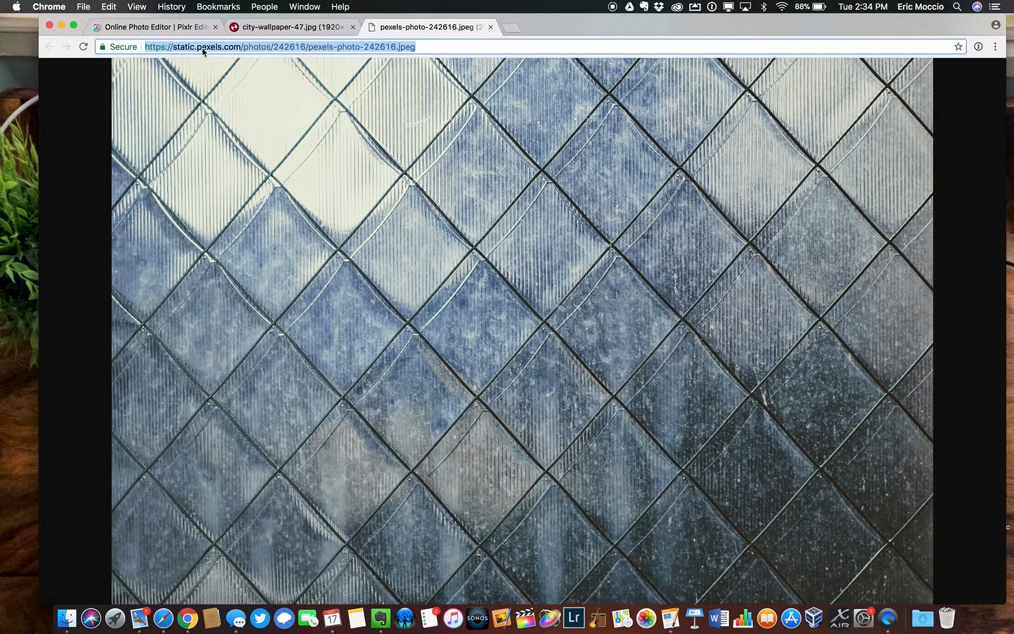
left_click(157, 29)
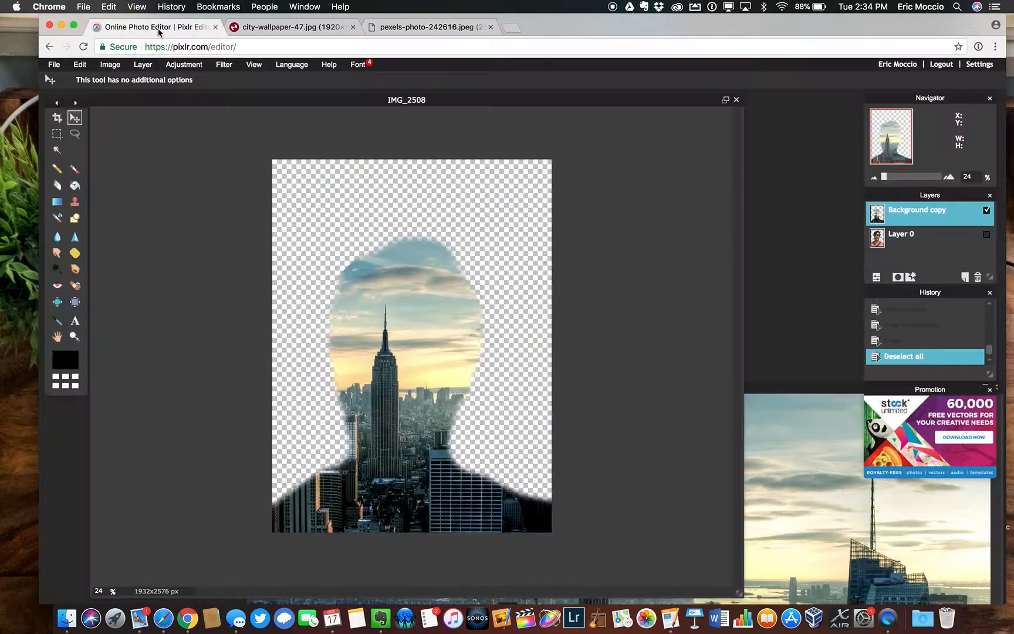
Open the diamond-pattern texture image from the copied URL ending in pexels-photo-242616.jpeg
left_click(59, 68)
left_click(76, 101)
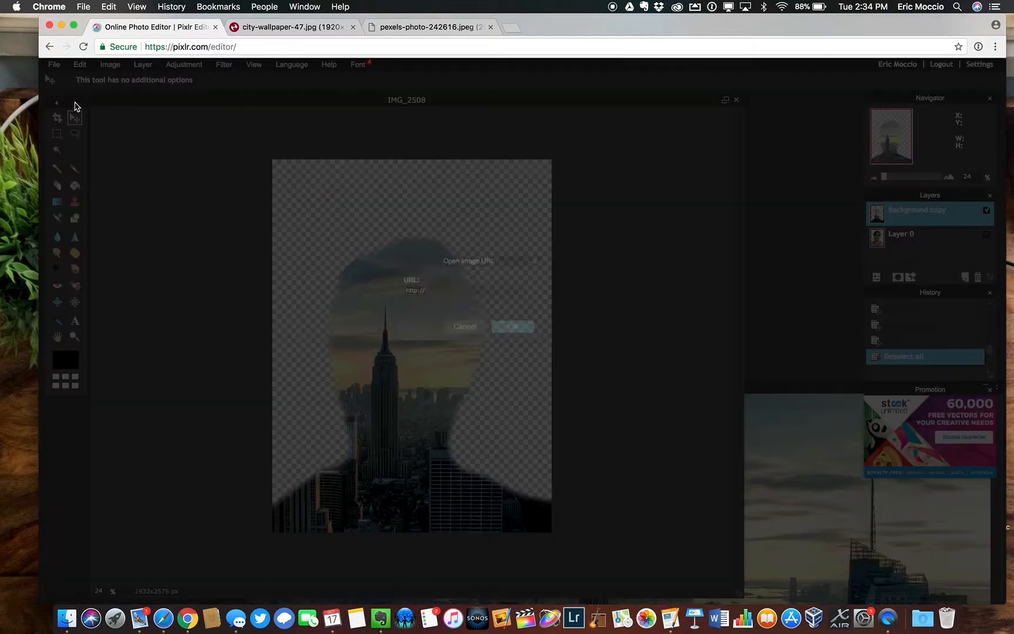
key("BackSpace")
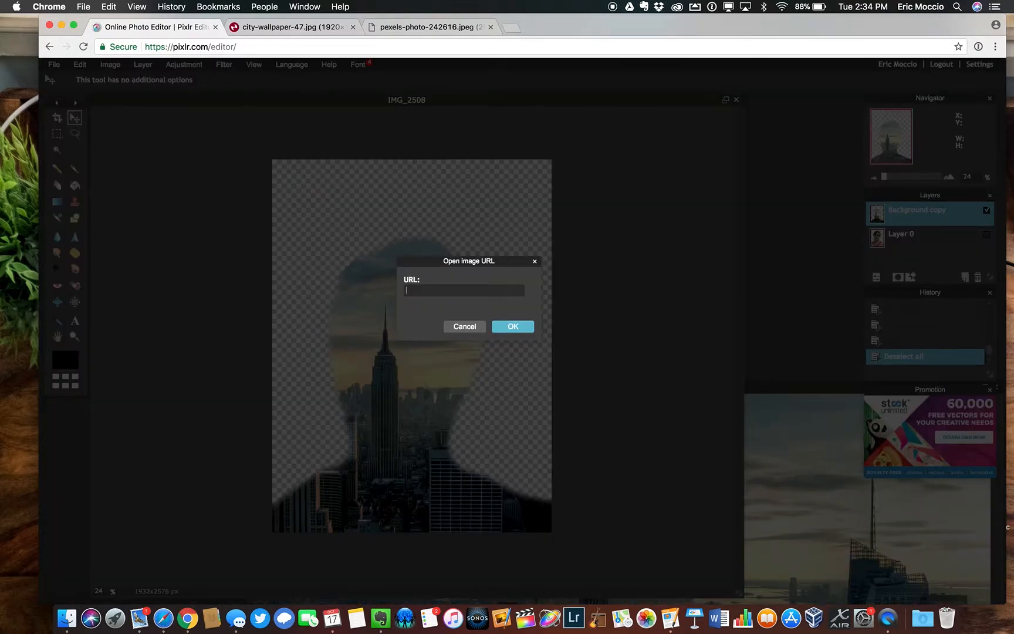
type("https://images.pexels.com/photos/242616/pexels-photo-242616.jpeg")
left_click(516, 326)
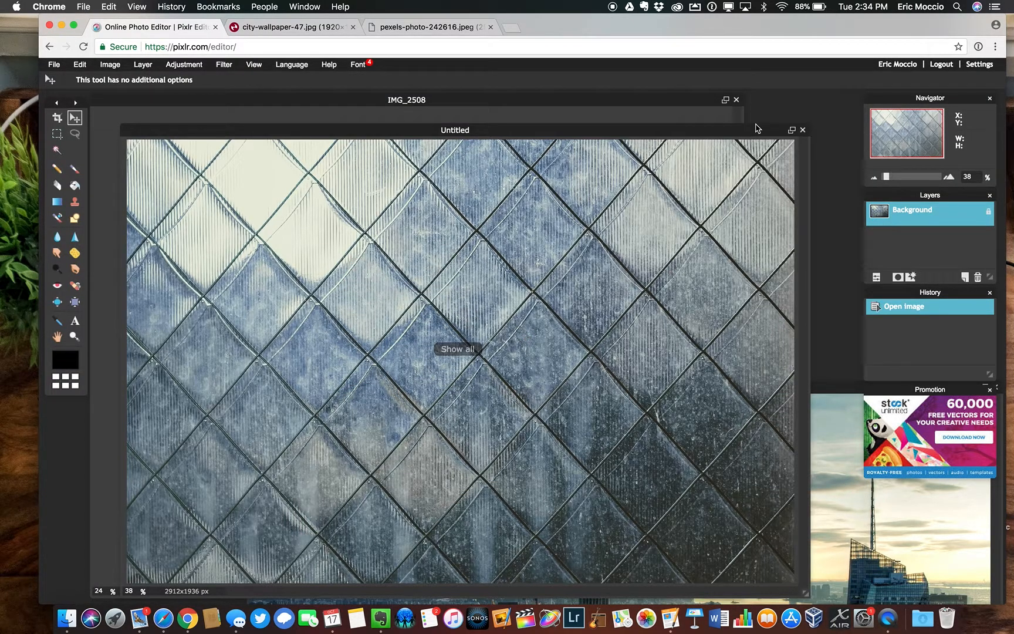
Move the texture image's window down off the silhouette and copy its background layer into IMG_2508
left_click_drag(726, 132, 837, 330)
left_click_drag(887, 218, 477, 348)
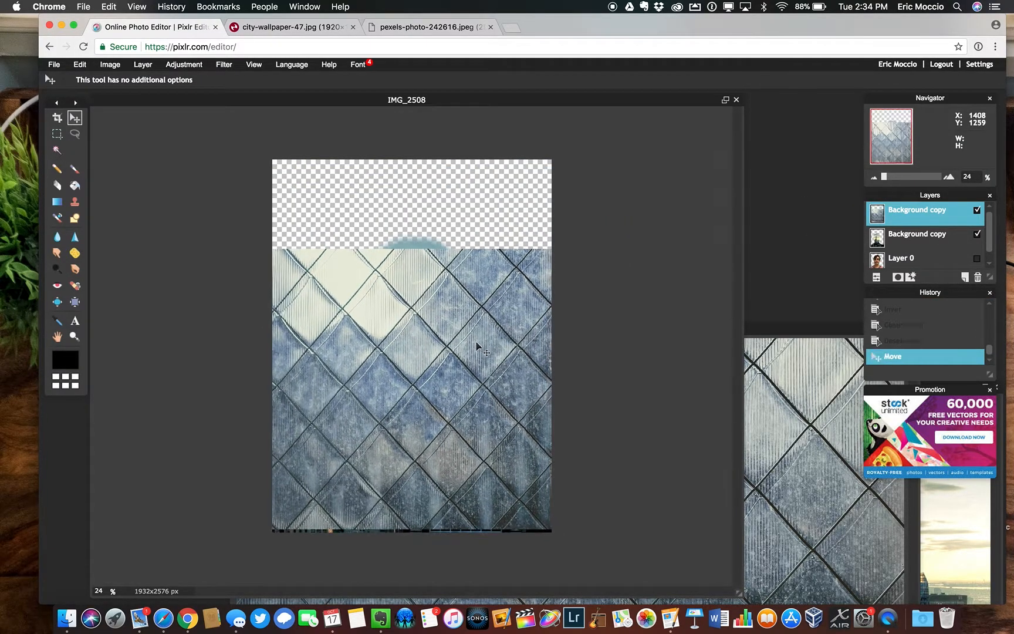
Enlarge the diamond-pattern texture layer with Free transform and position it to cover the whole canvas
left_click(107, 64)
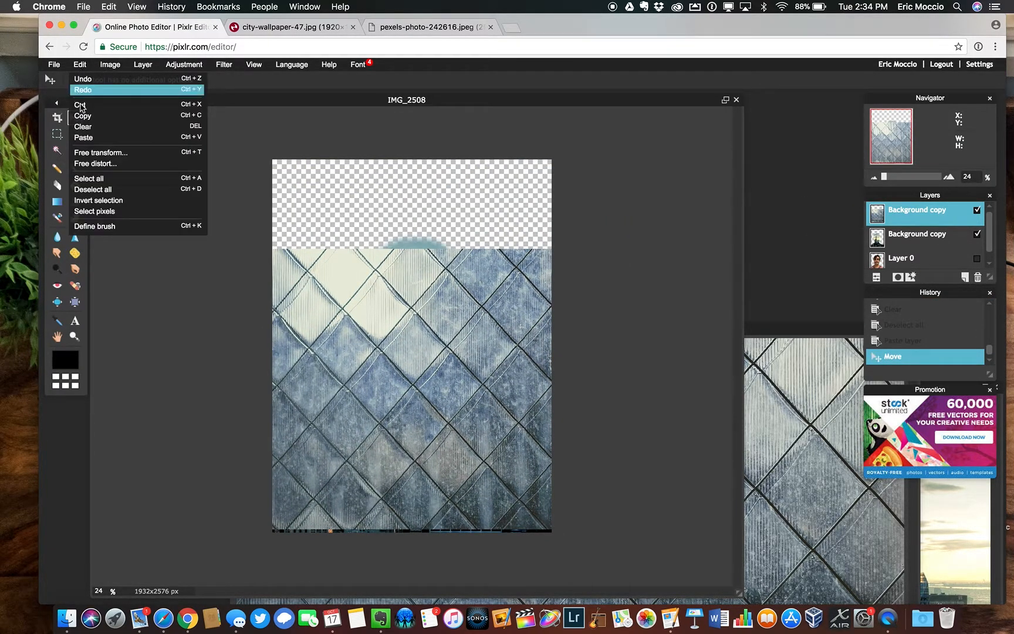
left_click(88, 153)
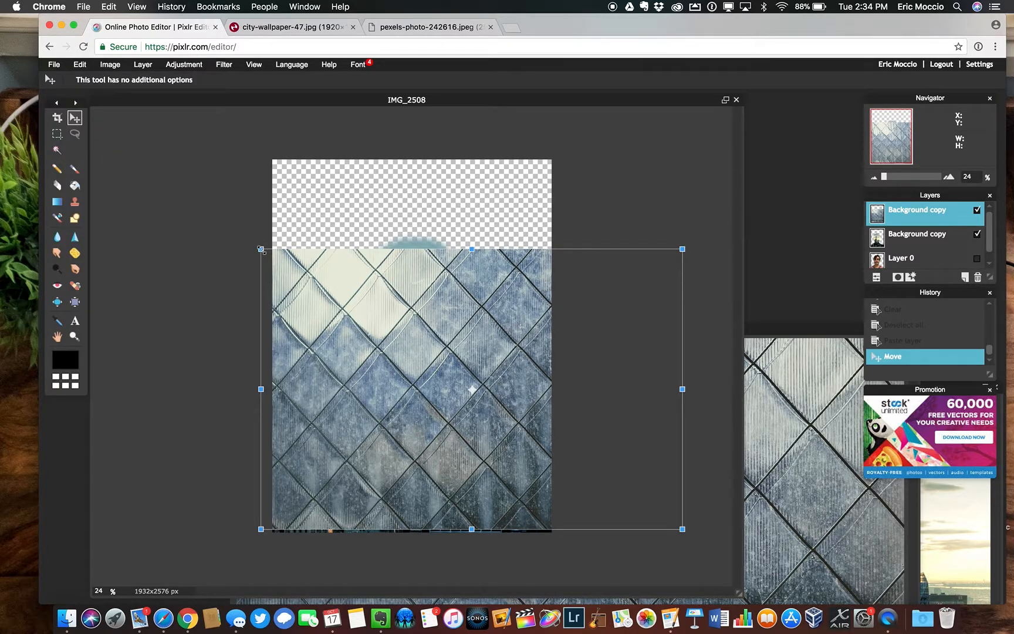
left_click_drag(254, 245, 164, 184)
left_click_drag(302, 279, 282, 242)
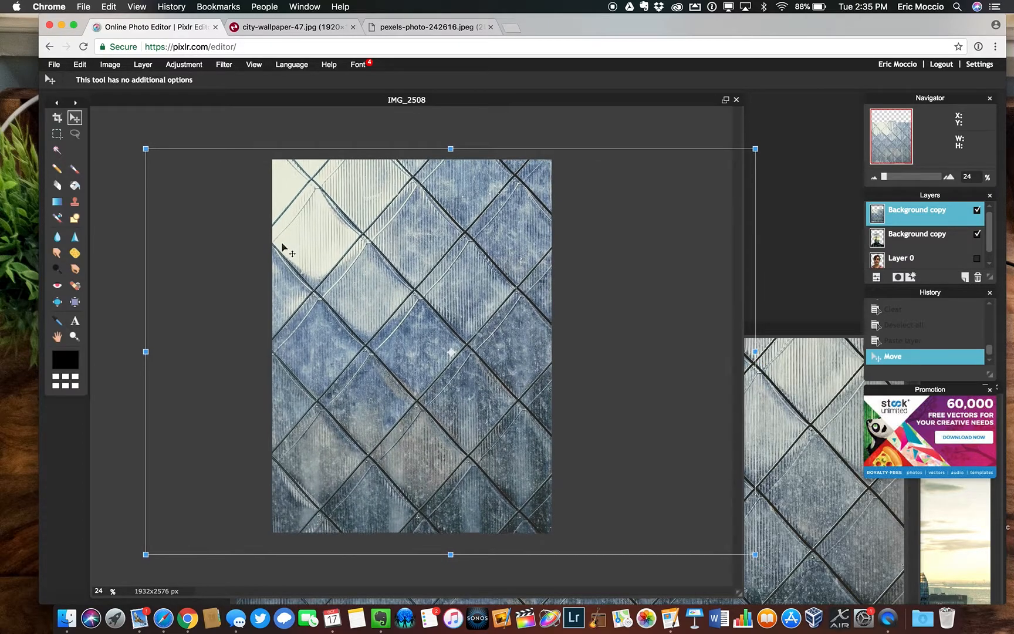
key("Return")
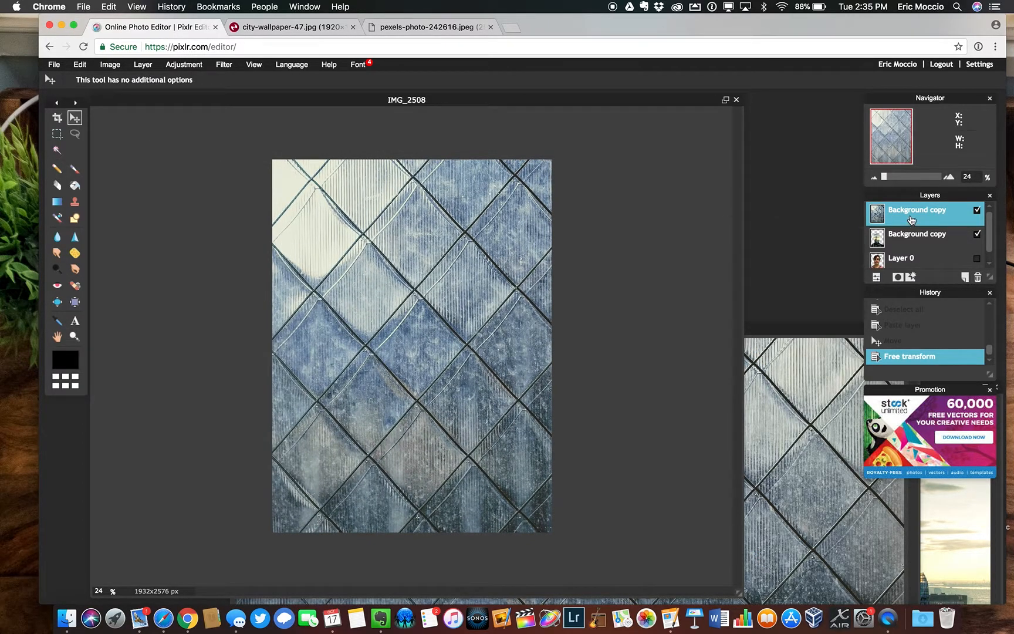
Reorder the layers so the diamond-pattern texture sits directly beneath the skyline silhouette
left_click_drag(909, 224, 906, 258)
left_click_drag(388, 317, 391, 319)
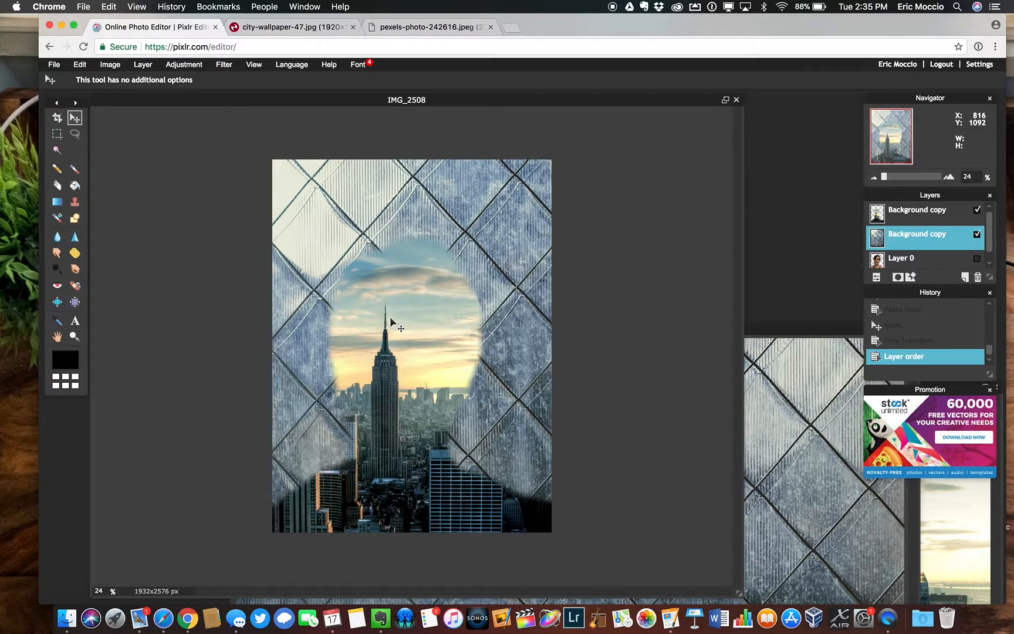